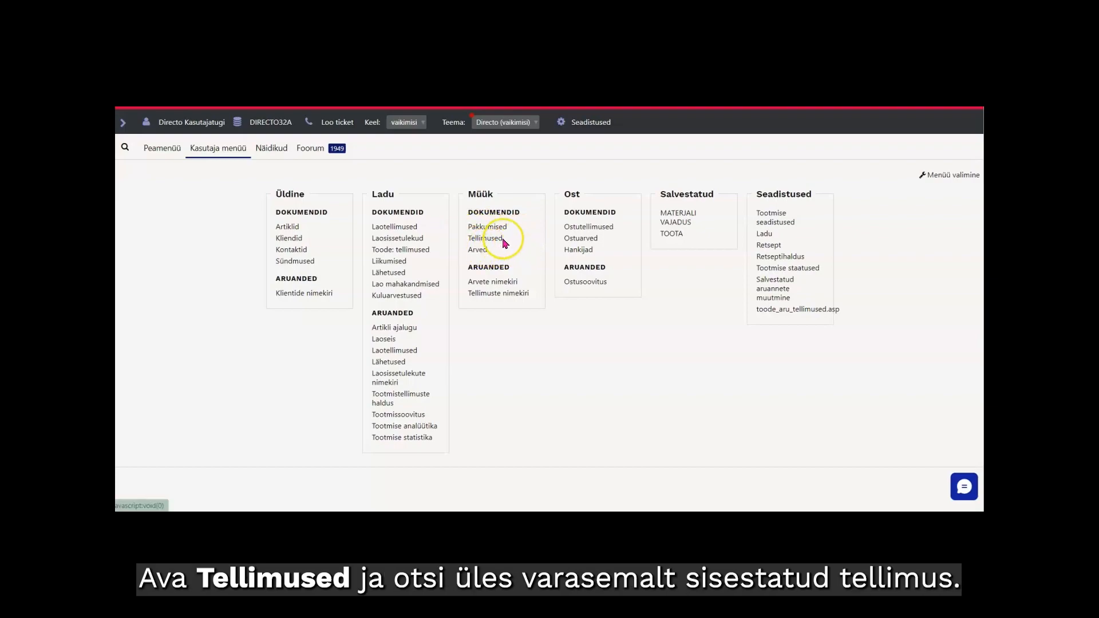
Filter the sales orders (Tellimused) by client name "kadaka" and open the Kadaka Selver order dated 11.06.2024.
{"action": "left_click", "coordinate": [489, 239]}
{"action": "scroll", "coordinate": [489, 243], "scroll_direction": "up", "scroll_amount": 1}
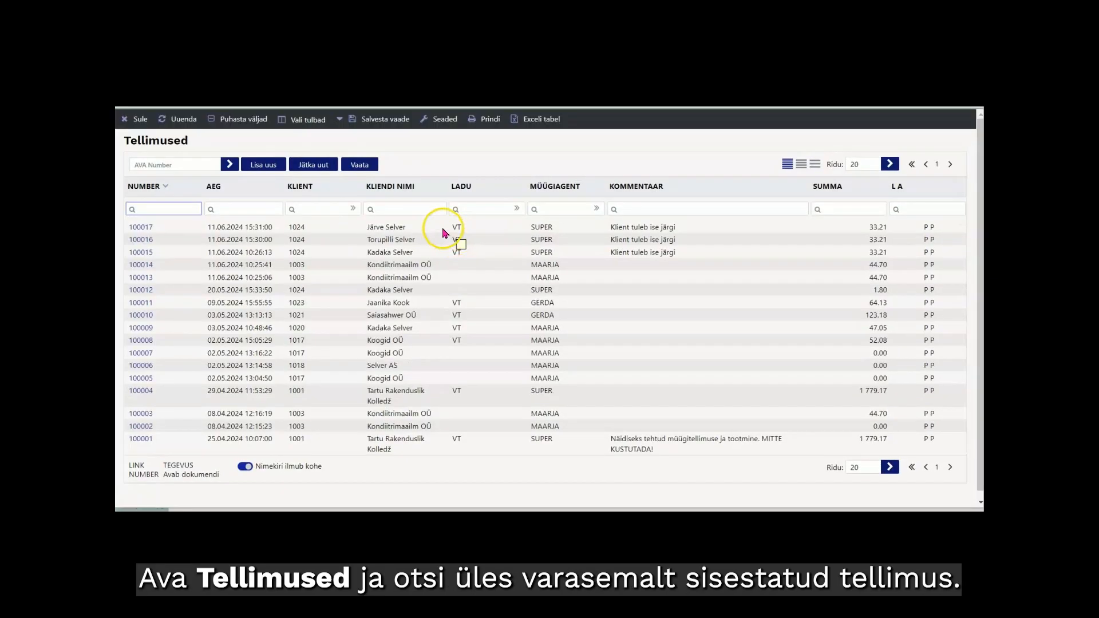
{"action": "left_click", "coordinate": [395, 209]}
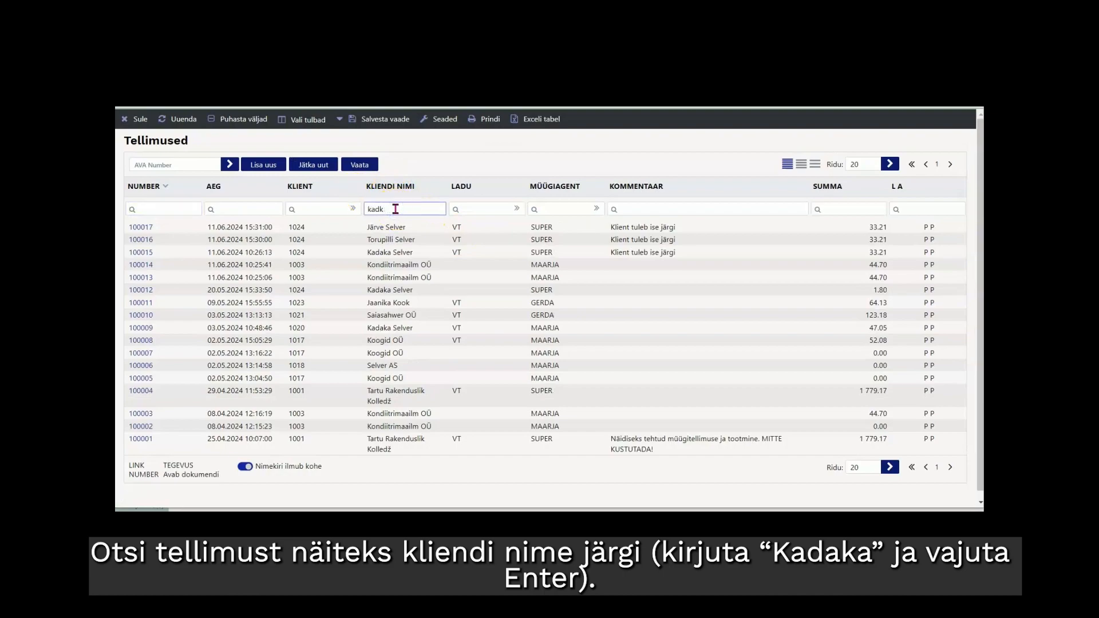
{"action": "key", "text": "Return"}
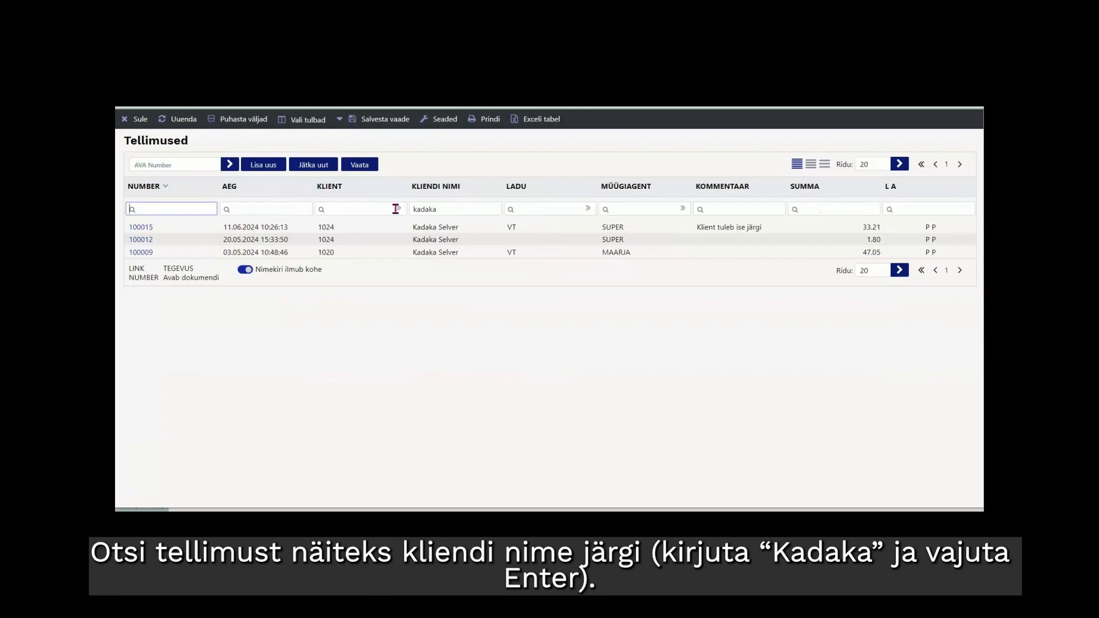
{"action": "left_click", "coordinate": [137, 229]}
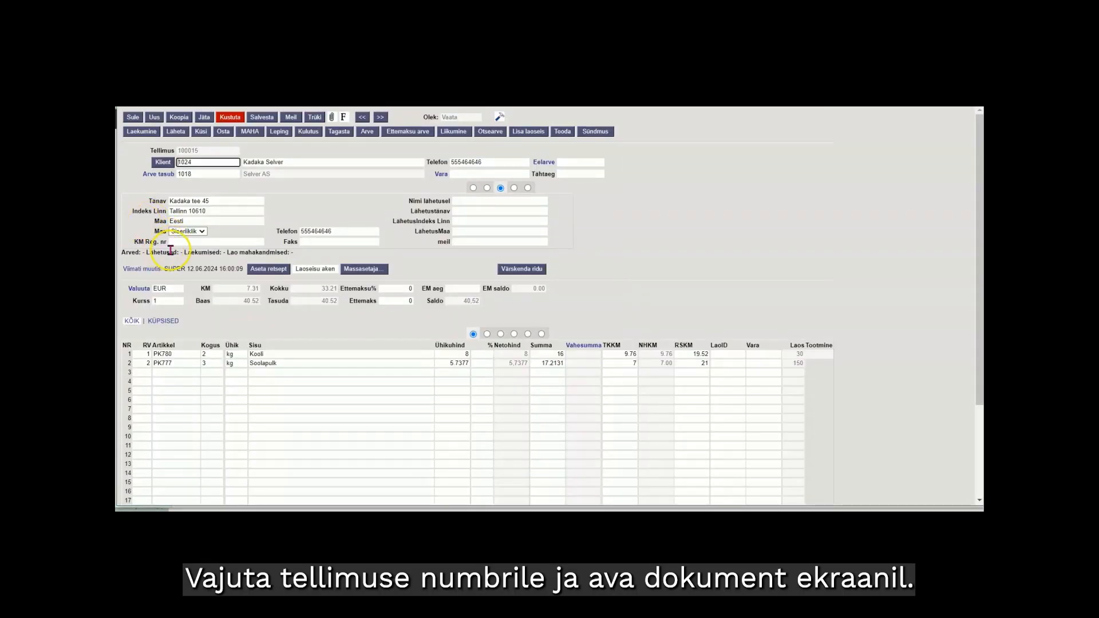
Show the order's main header details, check the detailed stock status of the Kooli row, and close the stock report.
{"action": "left_click", "coordinate": [472, 188]}
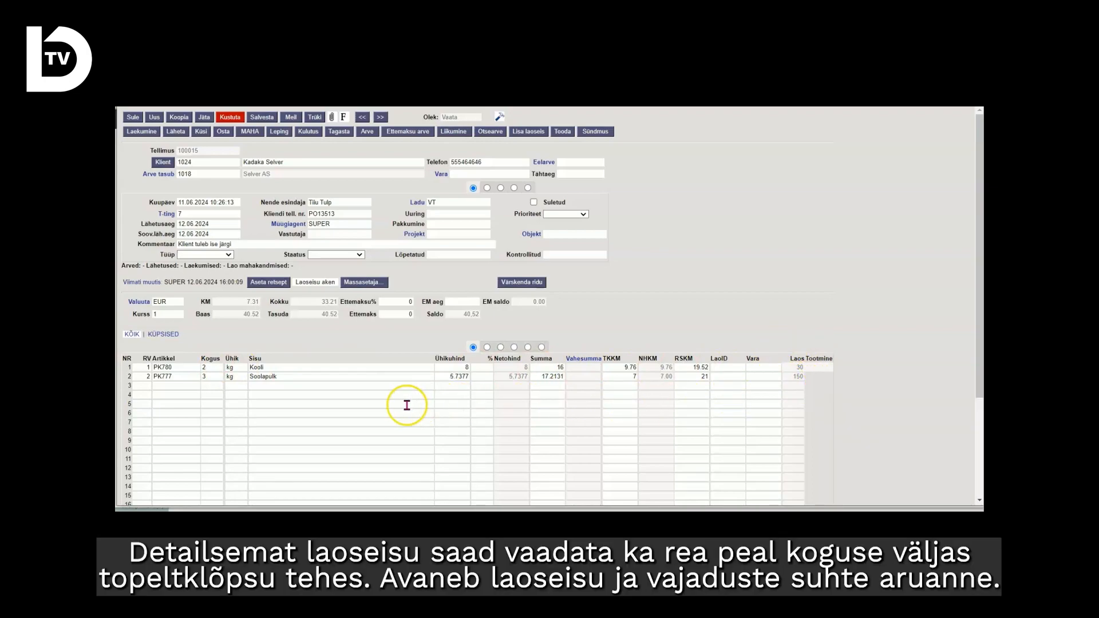
{"action": "double_click", "coordinate": [210, 368]}
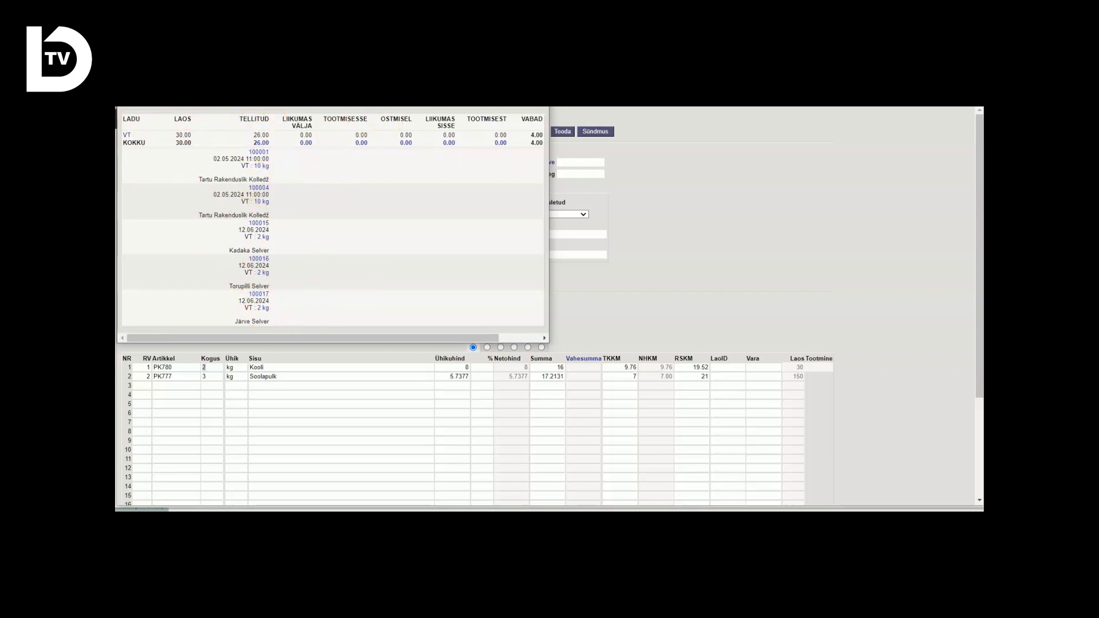
{"action": "left_click", "coordinate": [538, 99]}
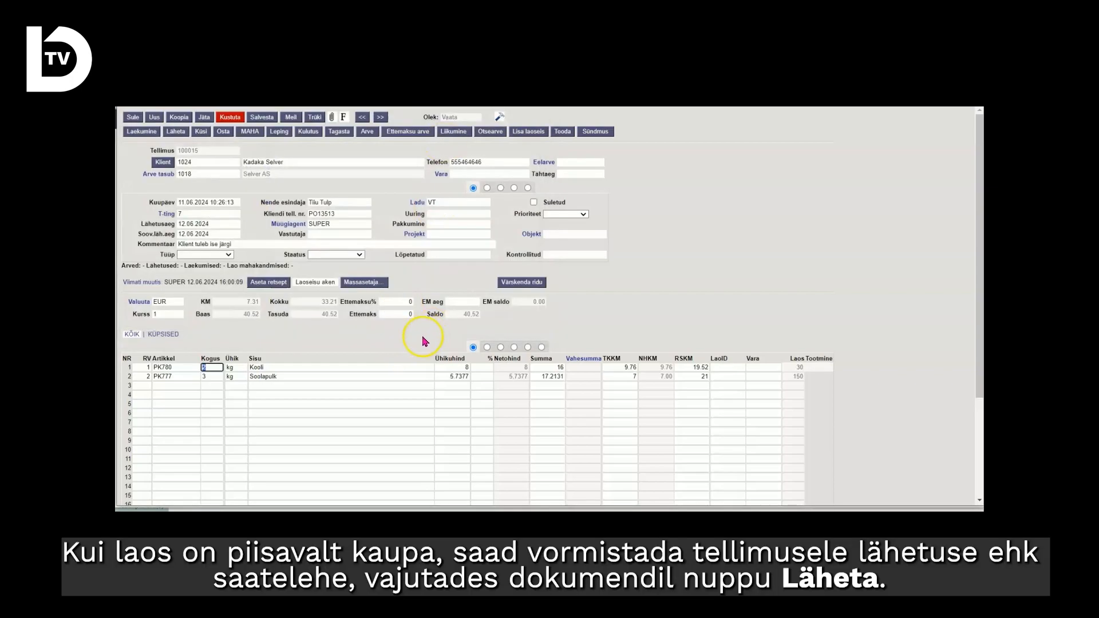
{"action": "left_click", "coordinate": [375, 344]}
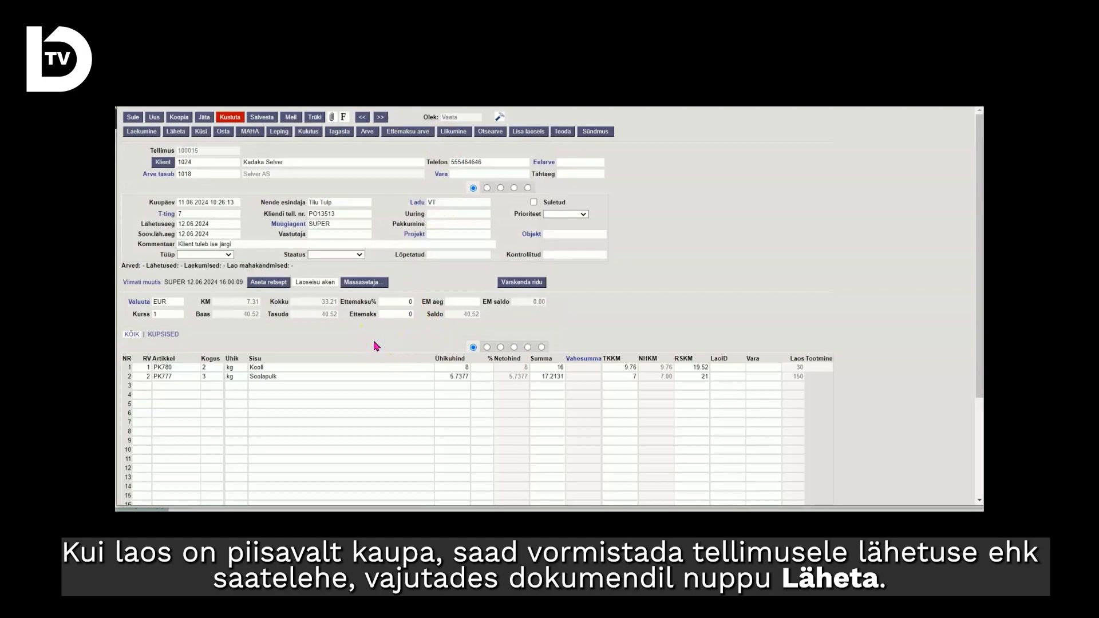
Create a delivery (Lähetus) from the order, confirm and save it, and return to the order.
{"action": "left_click", "coordinate": [177, 132]}
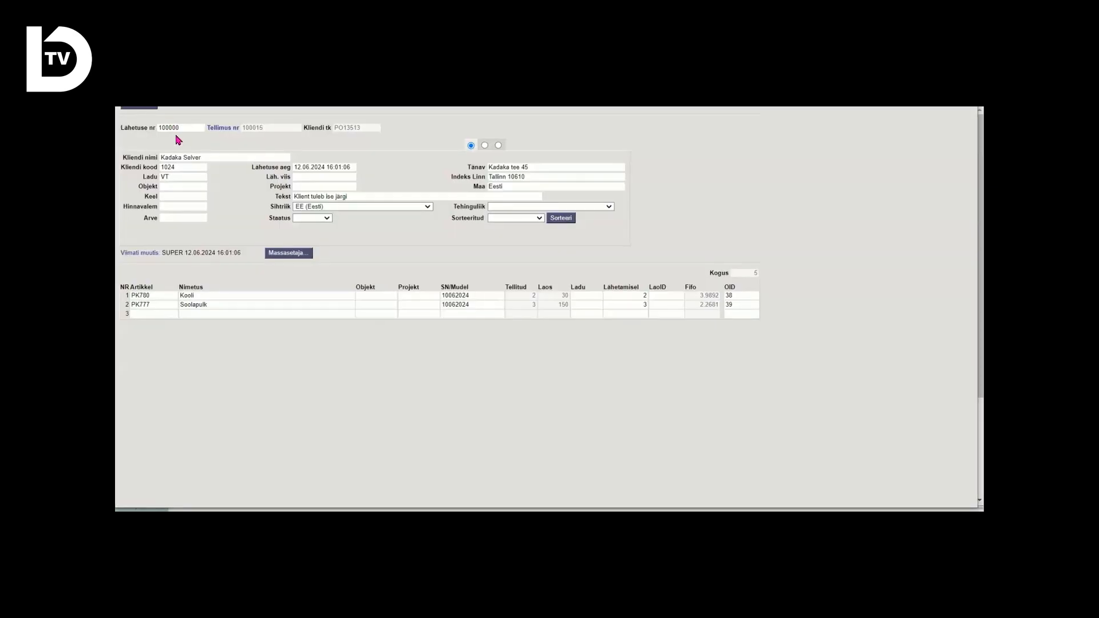
{"action": "left_click", "coordinate": [164, 156]}
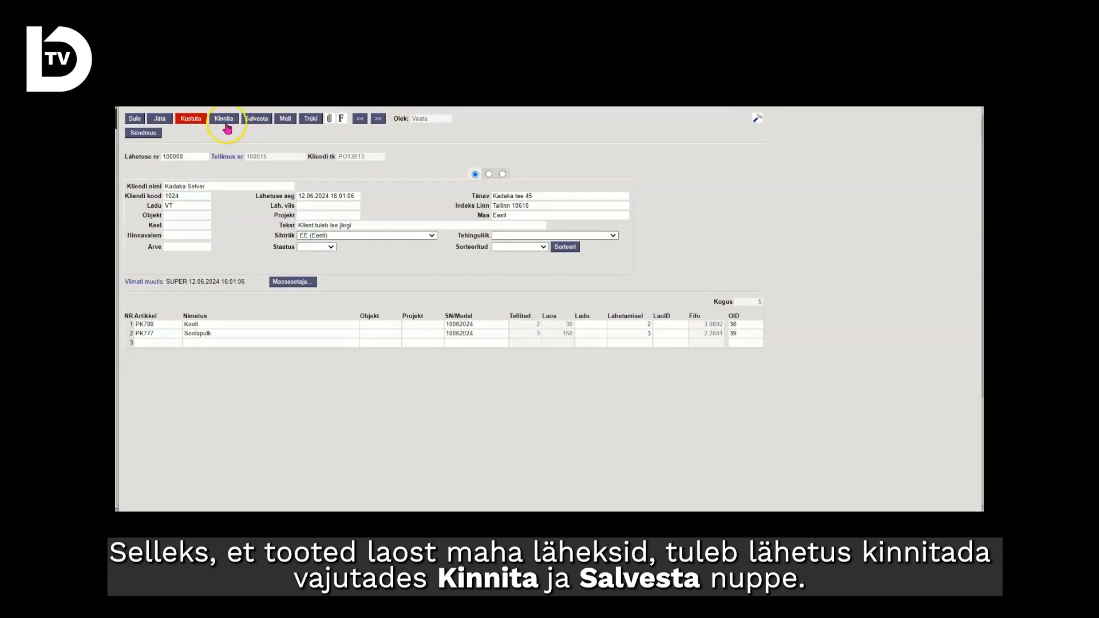
{"action": "left_click", "coordinate": [222, 121]}
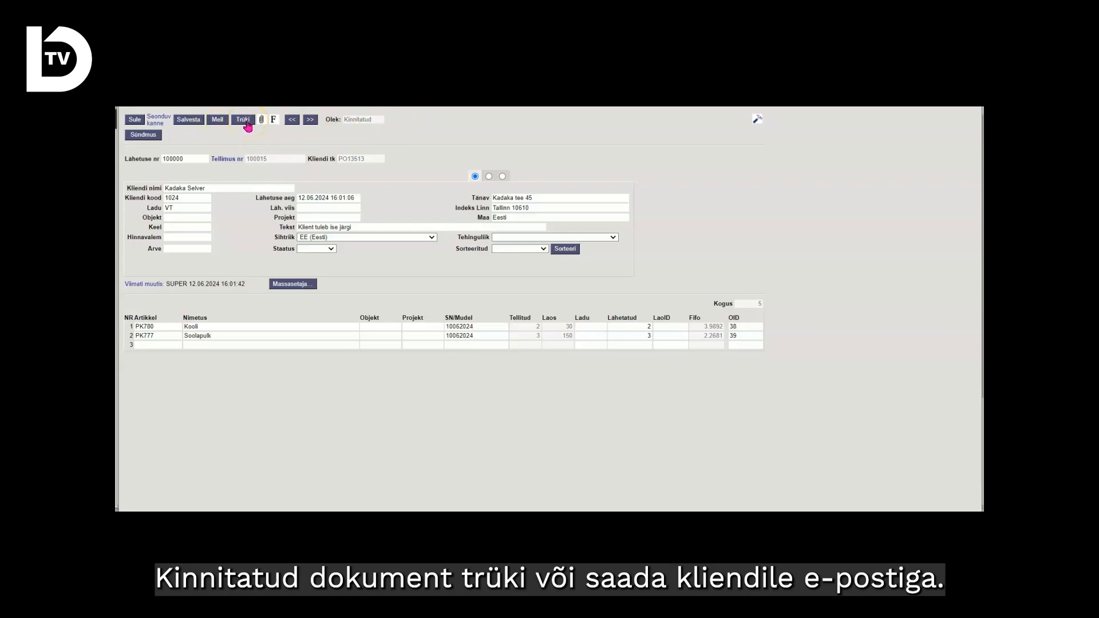
{"action": "left_click", "coordinate": [222, 120]}
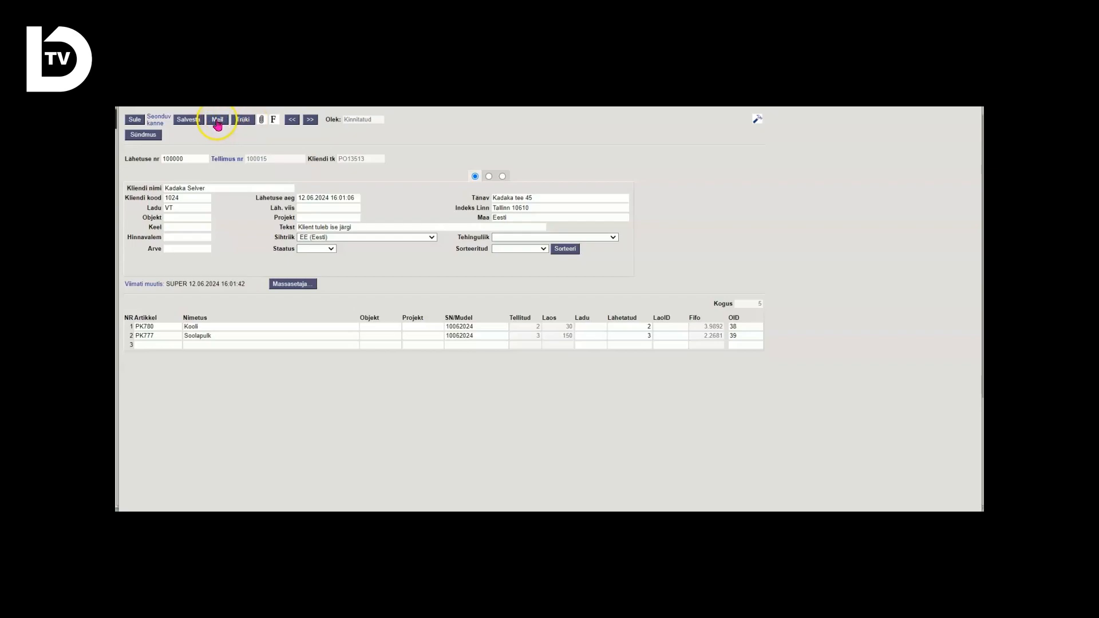
{"action": "left_click", "coordinate": [135, 121]}
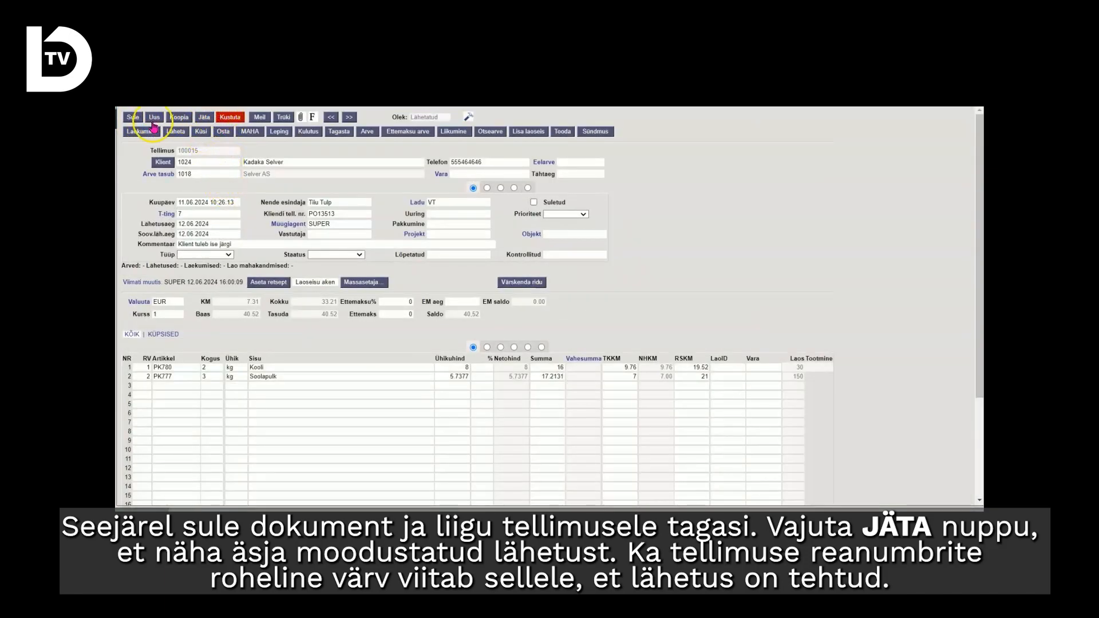
Reload the order and examine the delivered, undelivered and invoiced quantities of its rows, finishing on the first row view.
{"action": "left_click", "coordinate": [204, 117]}
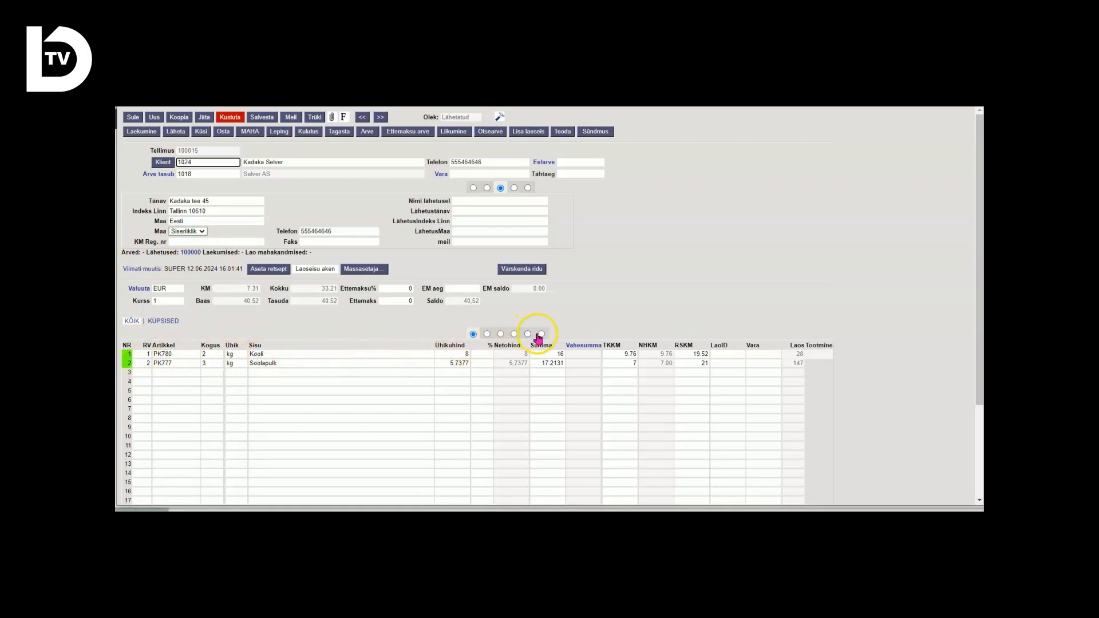
{"action": "left_click", "coordinate": [514, 334]}
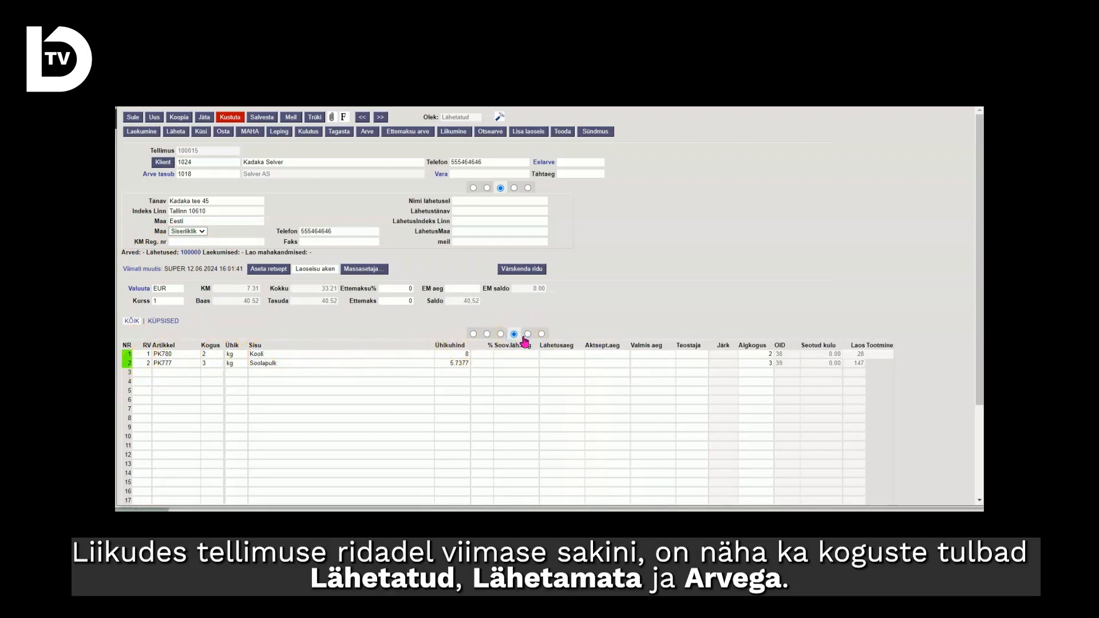
{"action": "left_click", "coordinate": [527, 334]}
{"action": "left_click", "coordinate": [540, 336]}
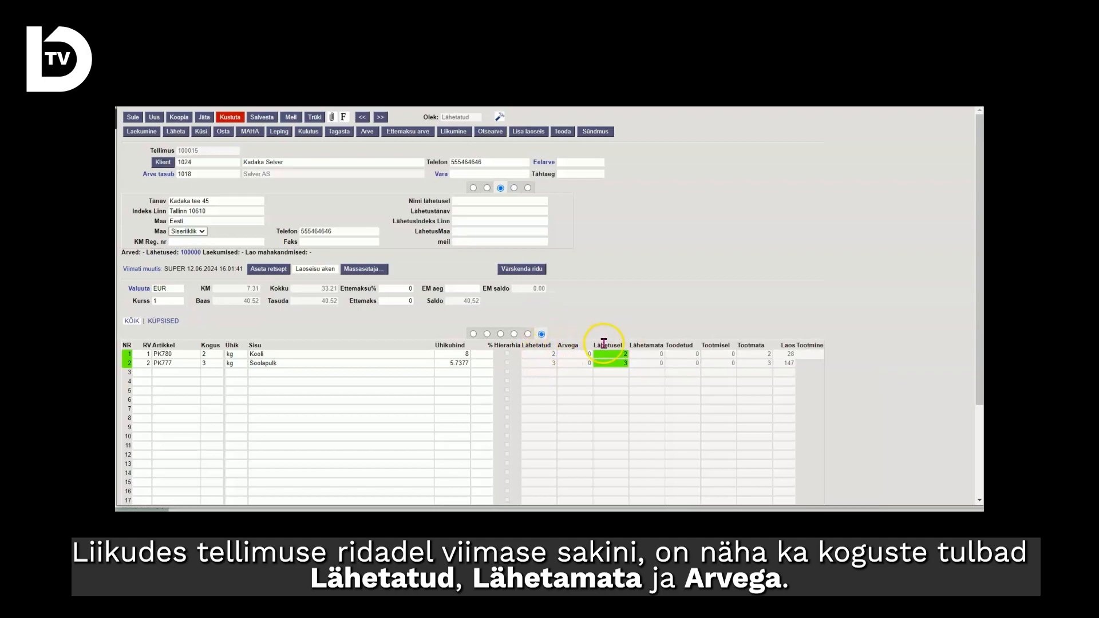
{"action": "left_click", "coordinate": [475, 334]}
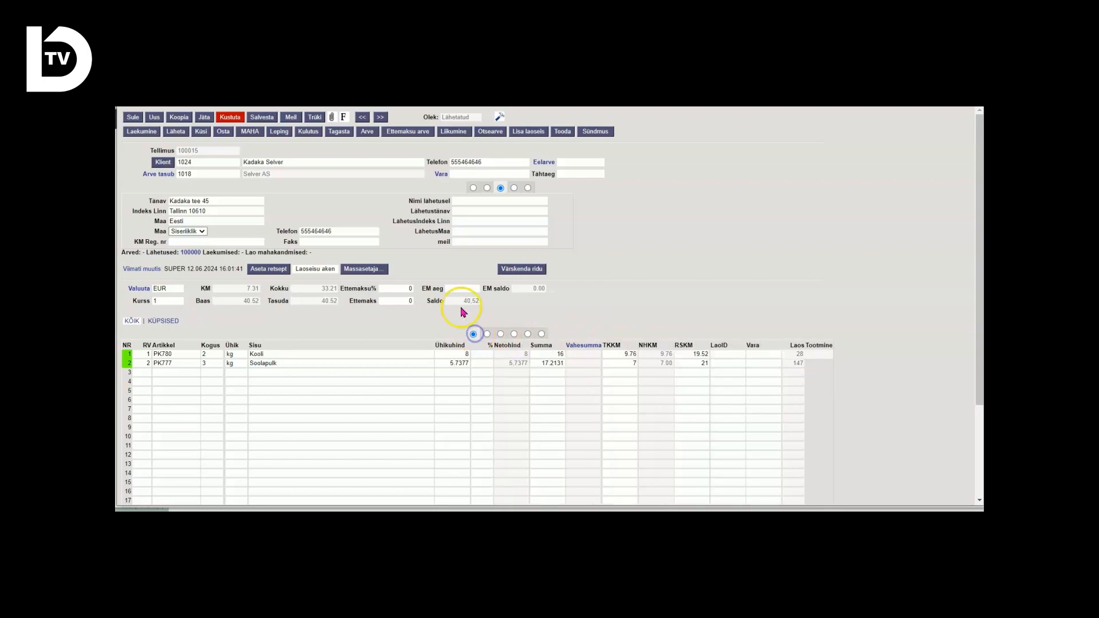
Create an invoice (Arve) from the order, confirm and save it, and close the invoice, the order and the order list.
{"action": "left_click", "coordinate": [367, 132]}
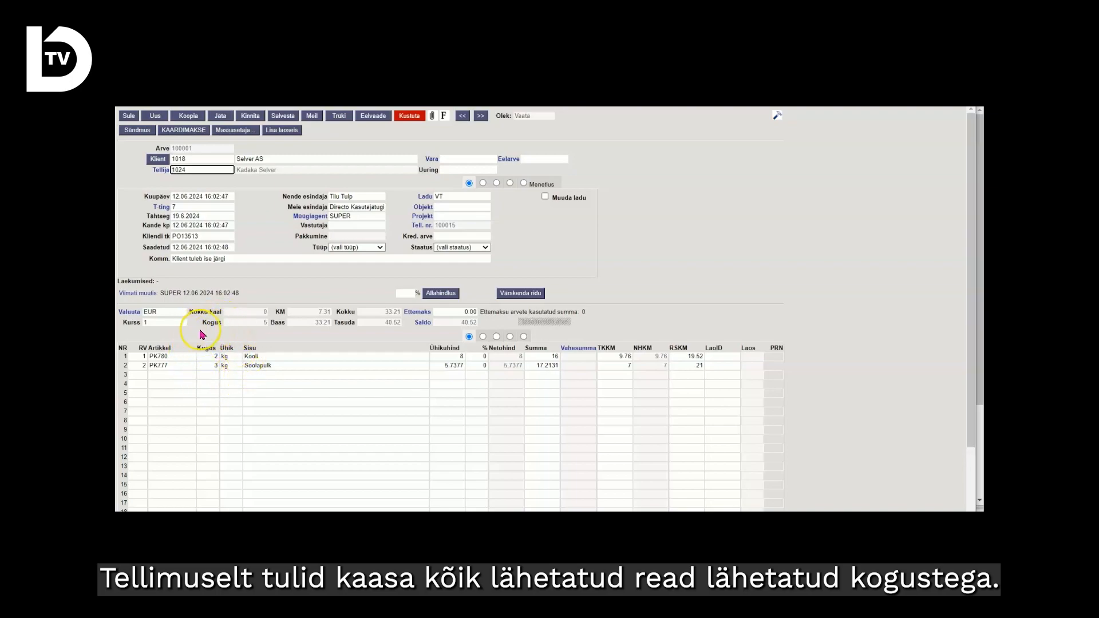
{"action": "left_click", "coordinate": [210, 383]}
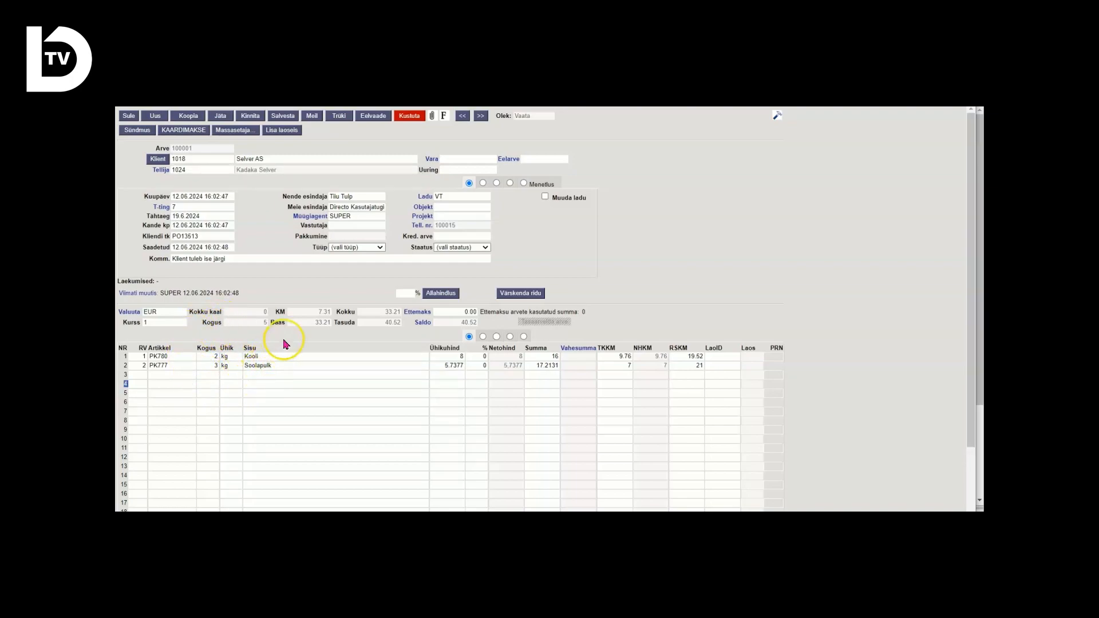
{"action": "left_click", "coordinate": [250, 120]}
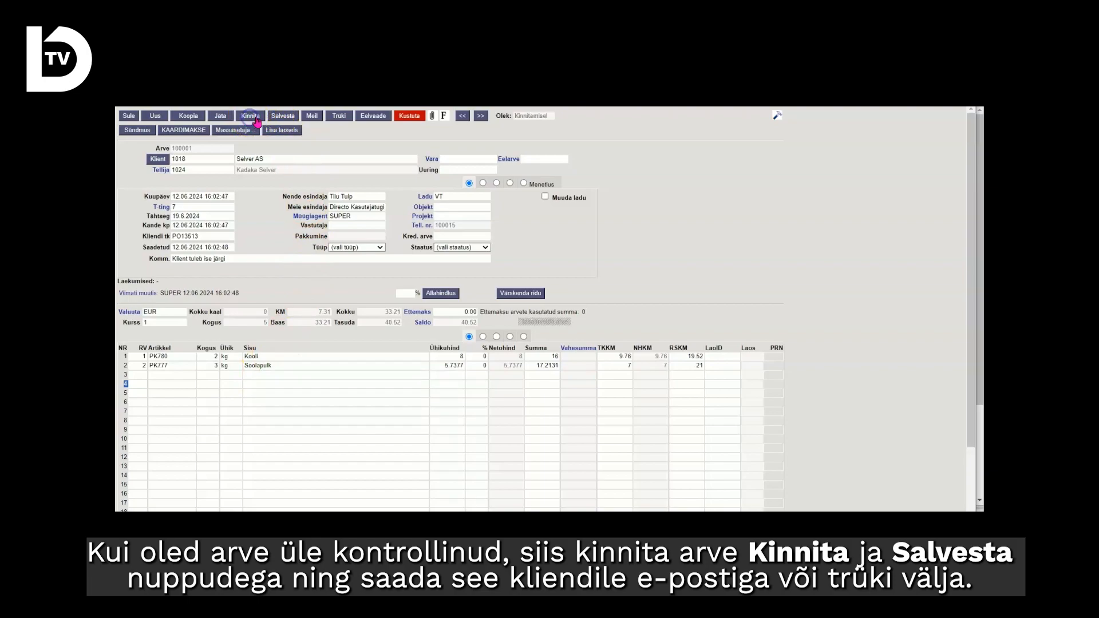
{"action": "left_click", "coordinate": [288, 117]}
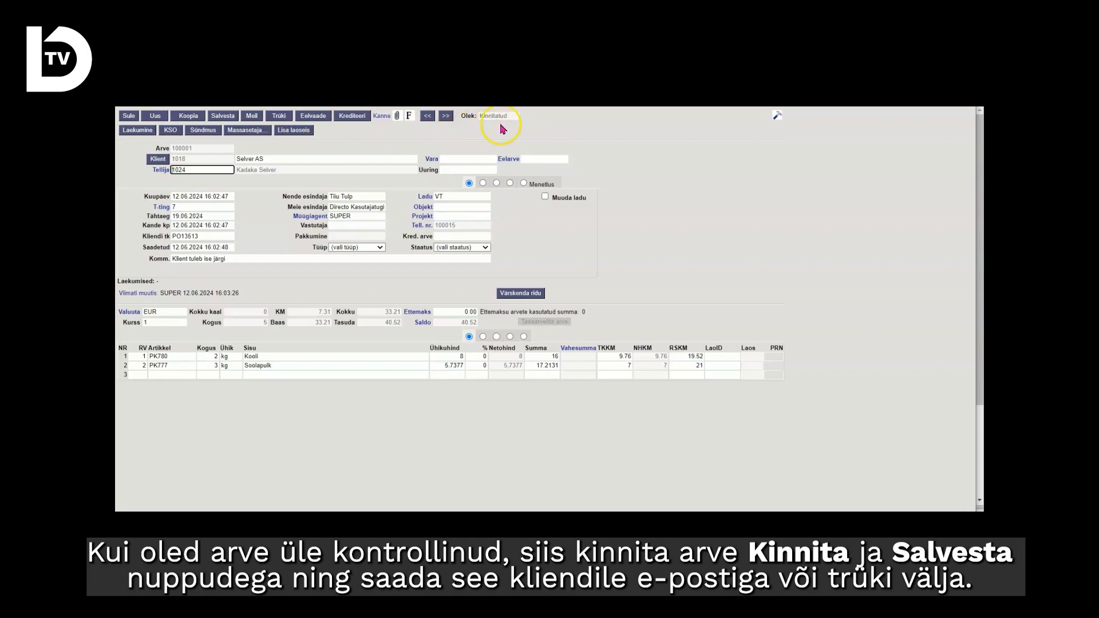
{"action": "left_click", "coordinate": [253, 114]}
{"action": "left_click", "coordinate": [128, 117]}
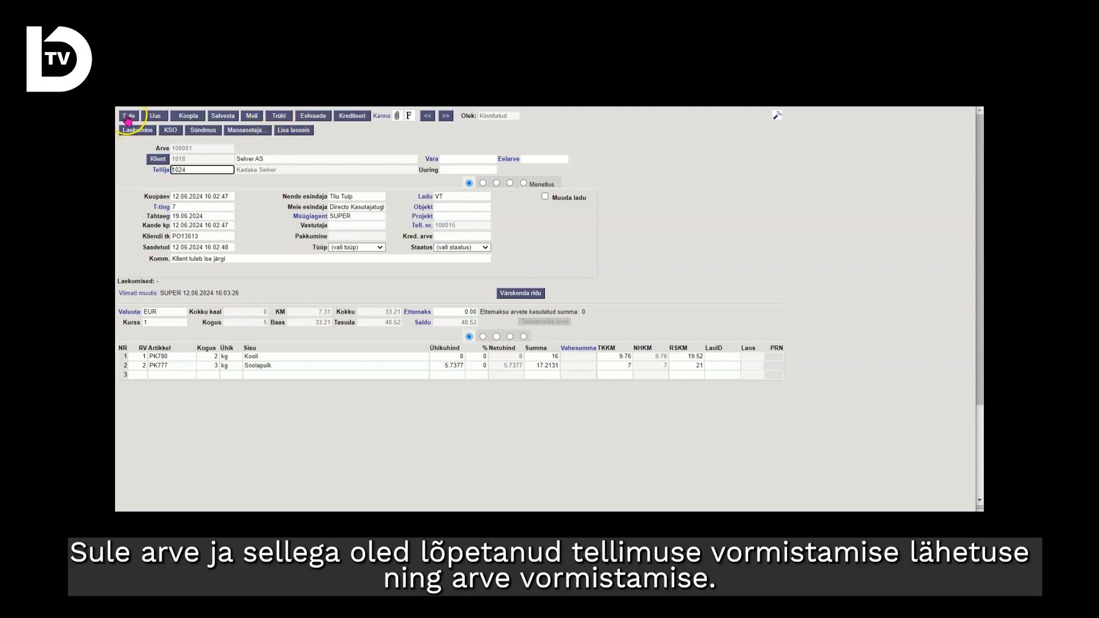
{"action": "left_click", "coordinate": [129, 118]}
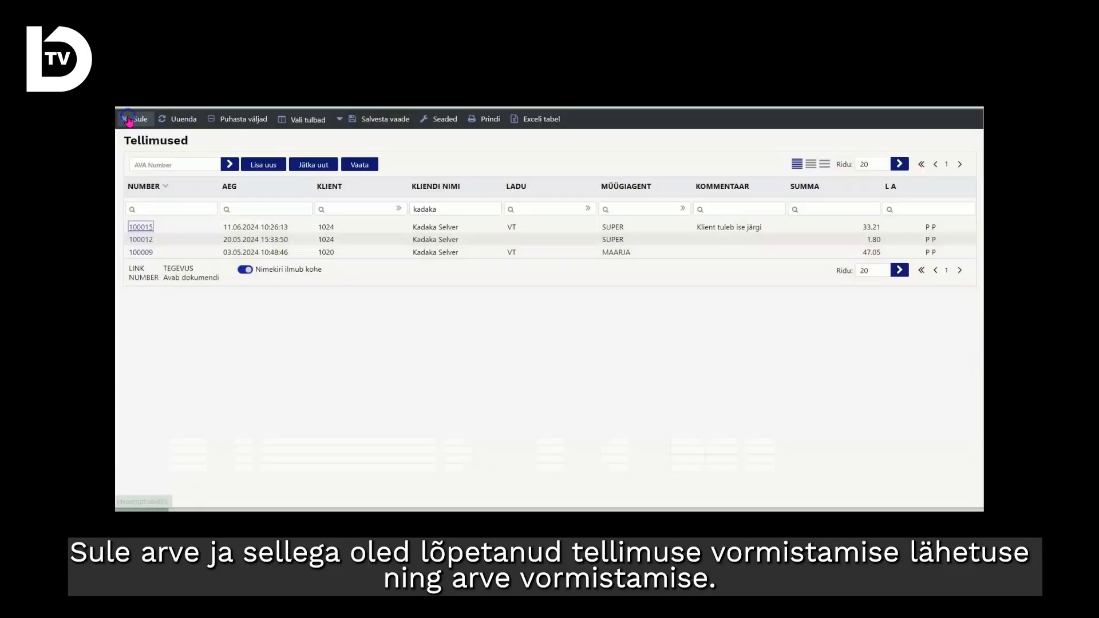
{"action": "left_click", "coordinate": [135, 117]}
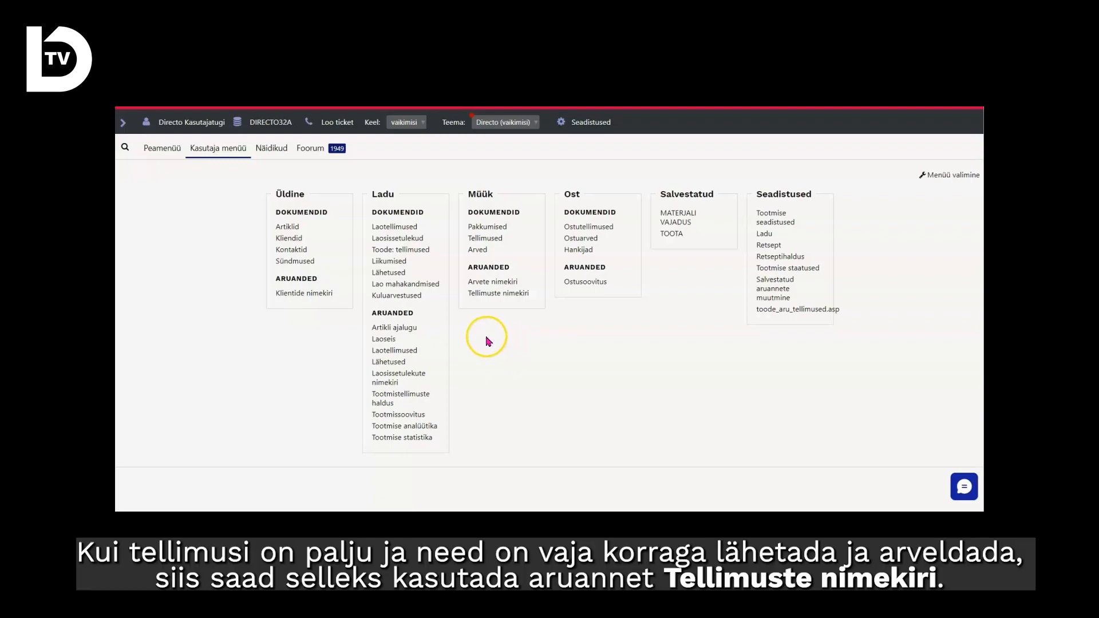
Run the Tellimuste nimekiri report with Lähetus set to Lähetamata, "read kokku" off and "näita ridu" on.
{"action": "left_click", "coordinate": [507, 295]}
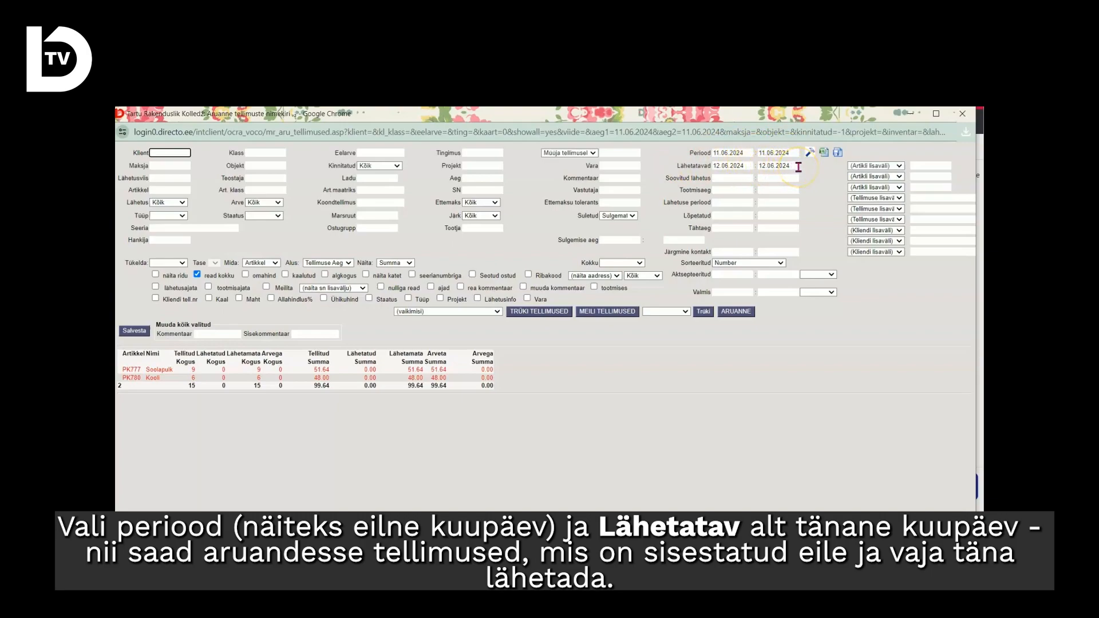
{"action": "left_click", "coordinate": [180, 202]}
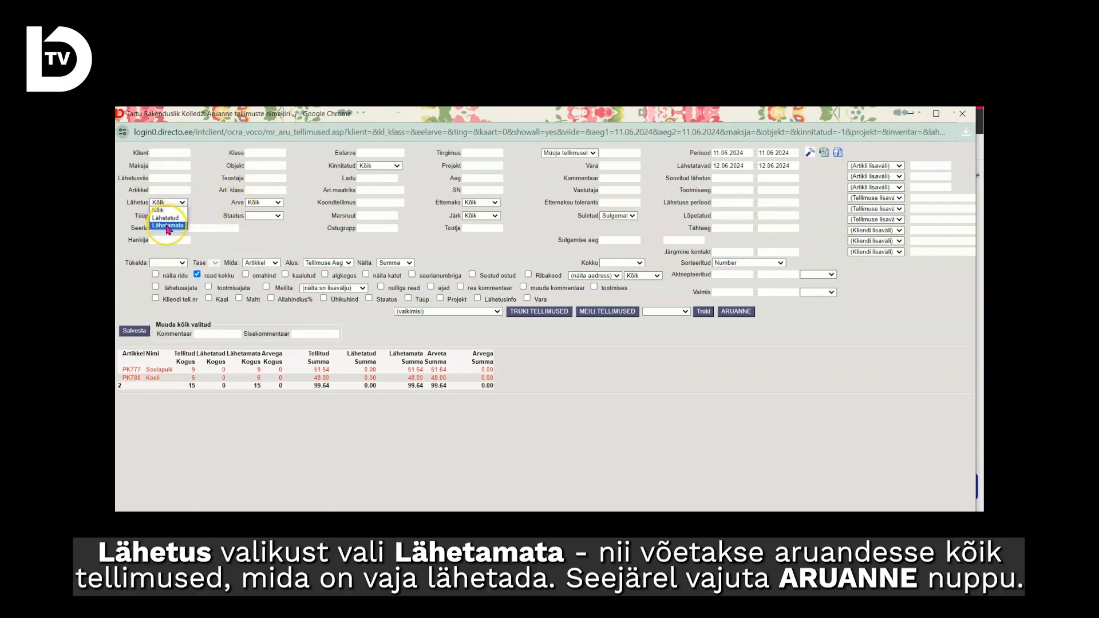
{"action": "left_click", "coordinate": [168, 226]}
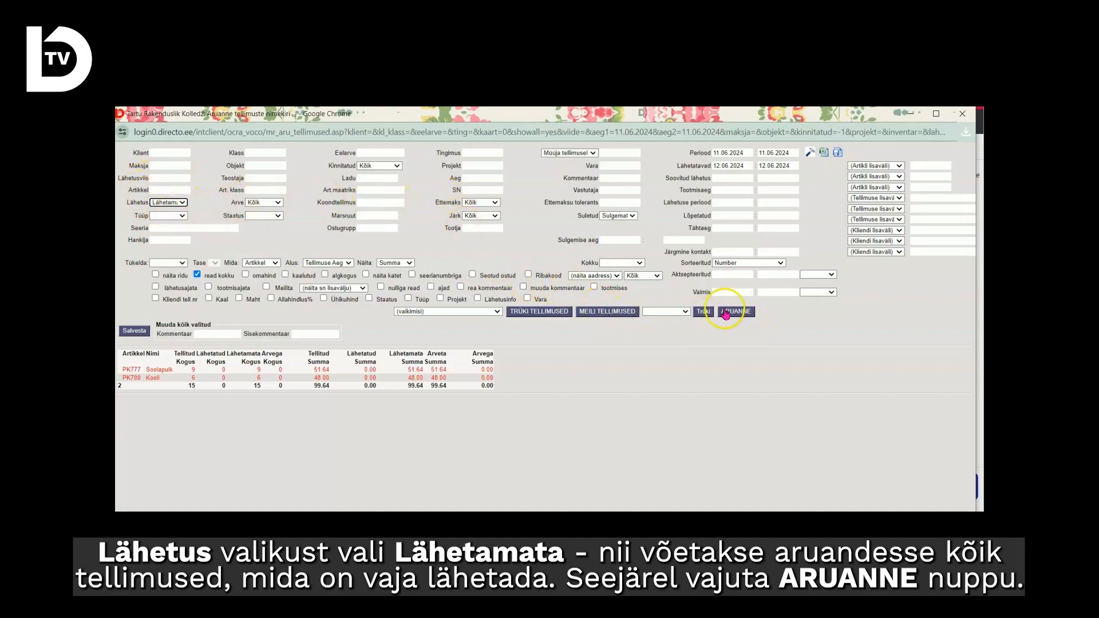
{"action": "left_click", "coordinate": [197, 274]}
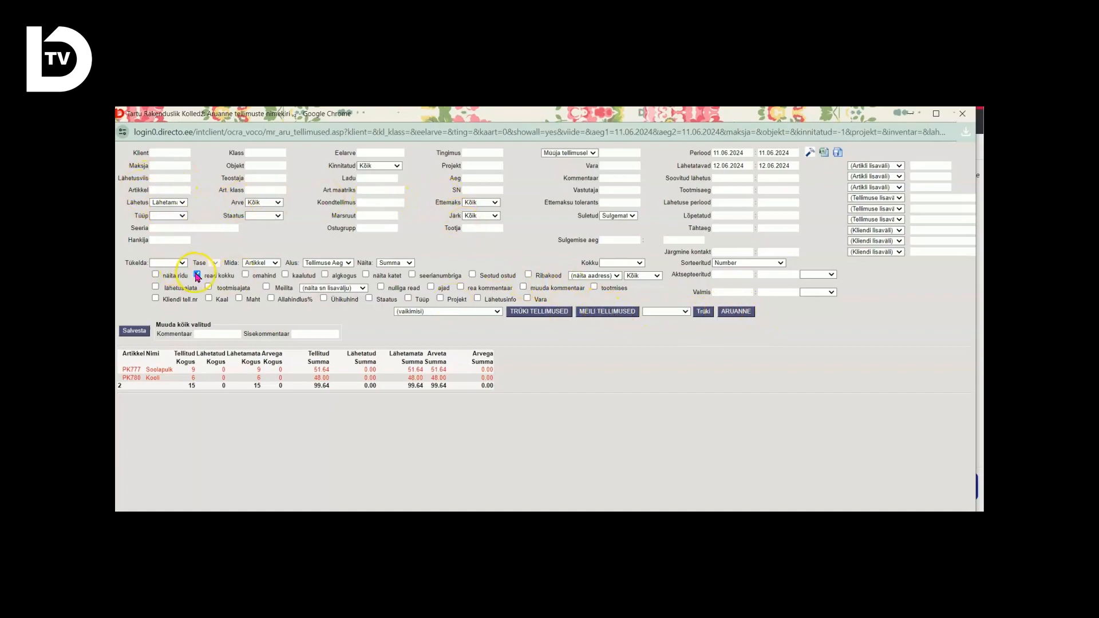
{"action": "left_click", "coordinate": [727, 310]}
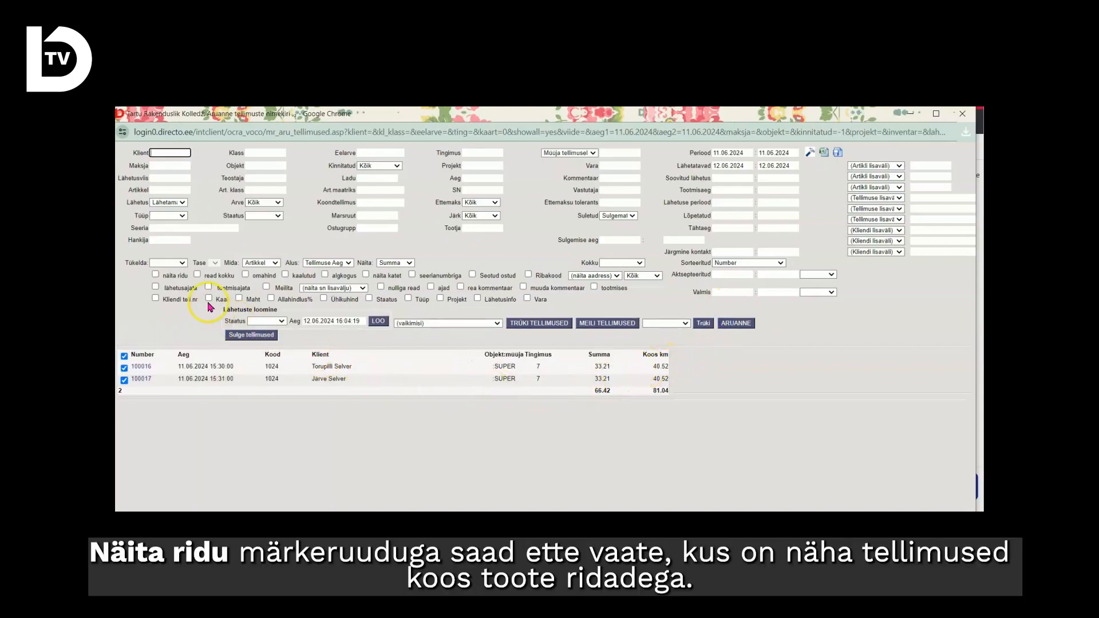
{"action": "left_click", "coordinate": [155, 274]}
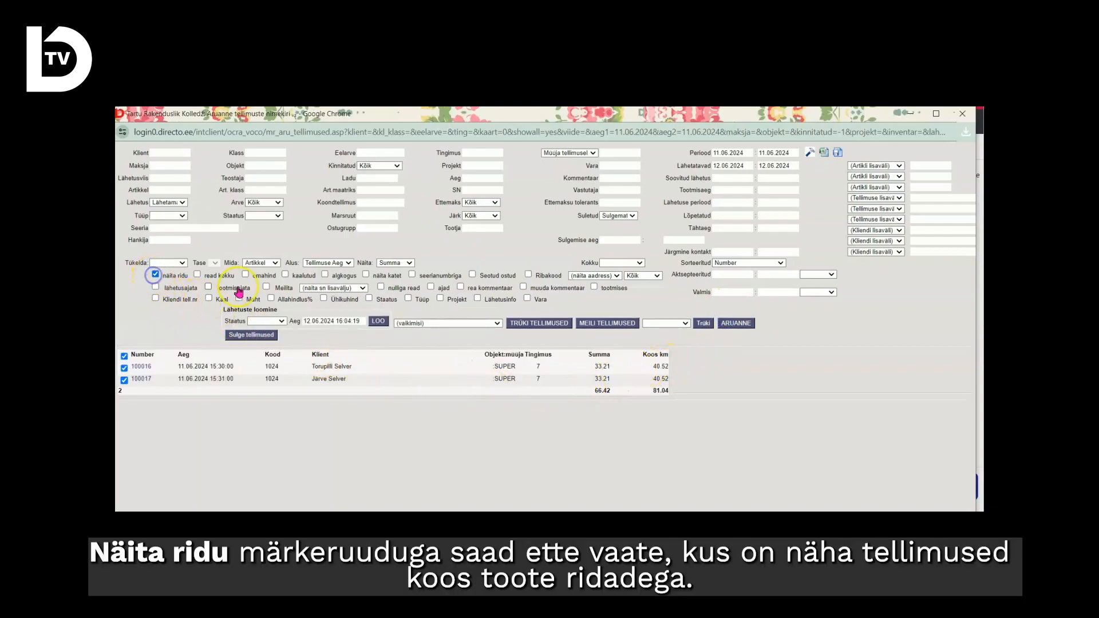
{"action": "left_click", "coordinate": [741, 324]}
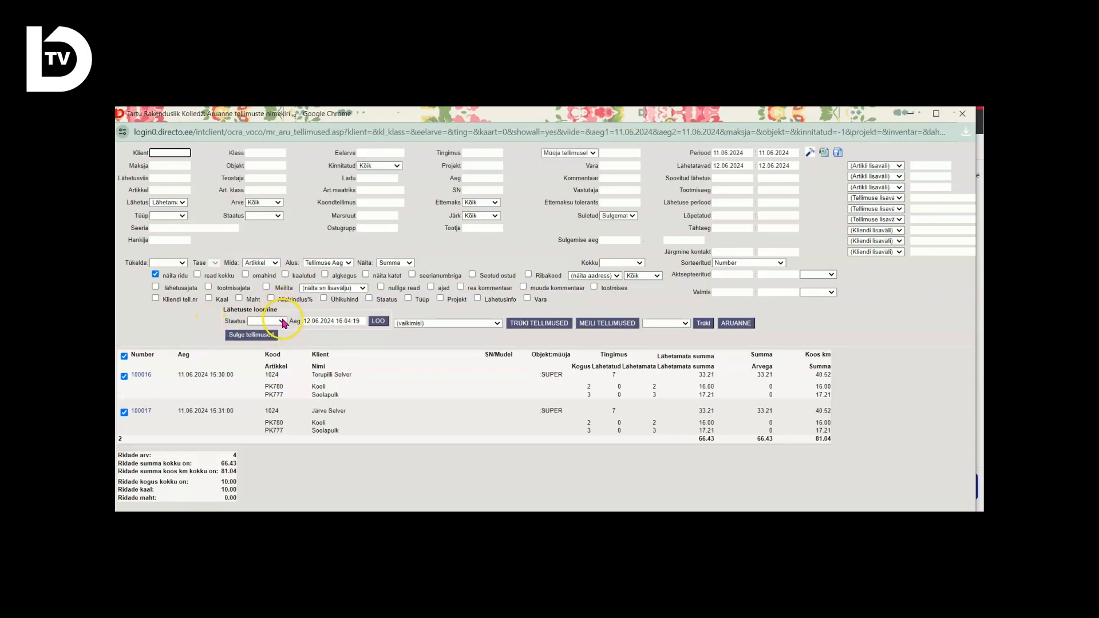
Create deliveries for all orders in the report with the delivery status left empty, and close the result window.
{"action": "left_click", "coordinate": [283, 322]}
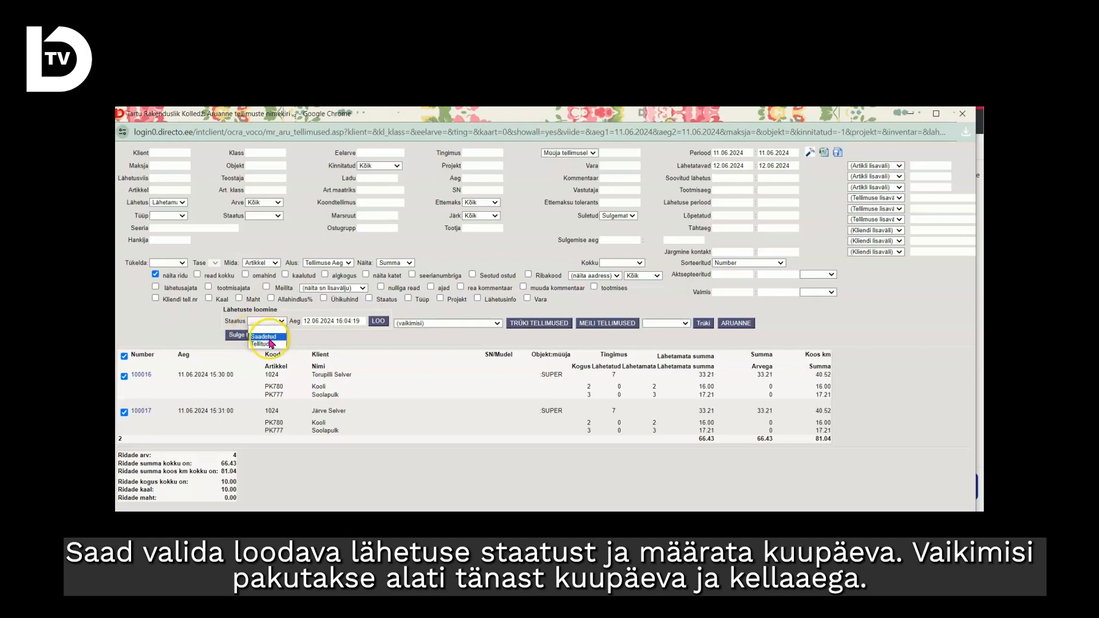
{"action": "left_click", "coordinate": [312, 334]}
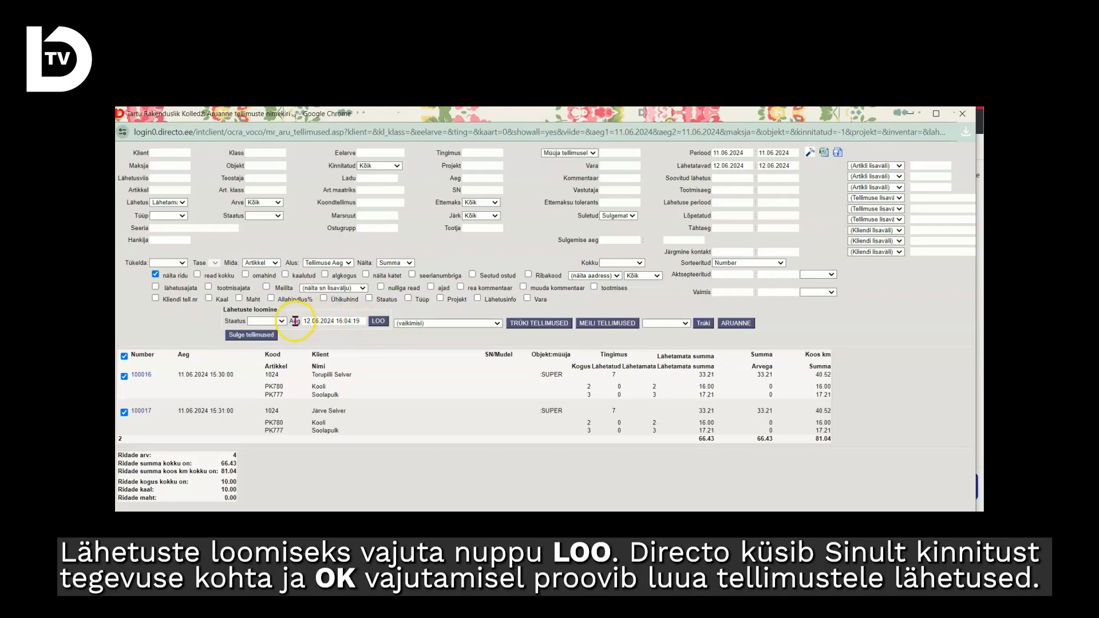
{"action": "left_click", "coordinate": [378, 322]}
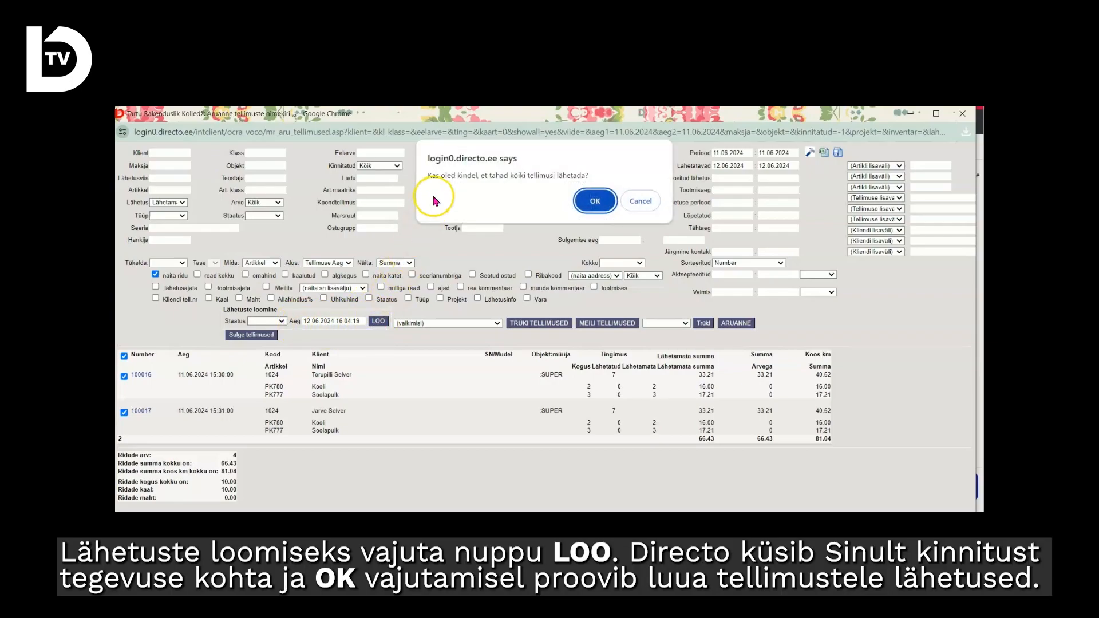
{"action": "left_click", "coordinate": [595, 204]}
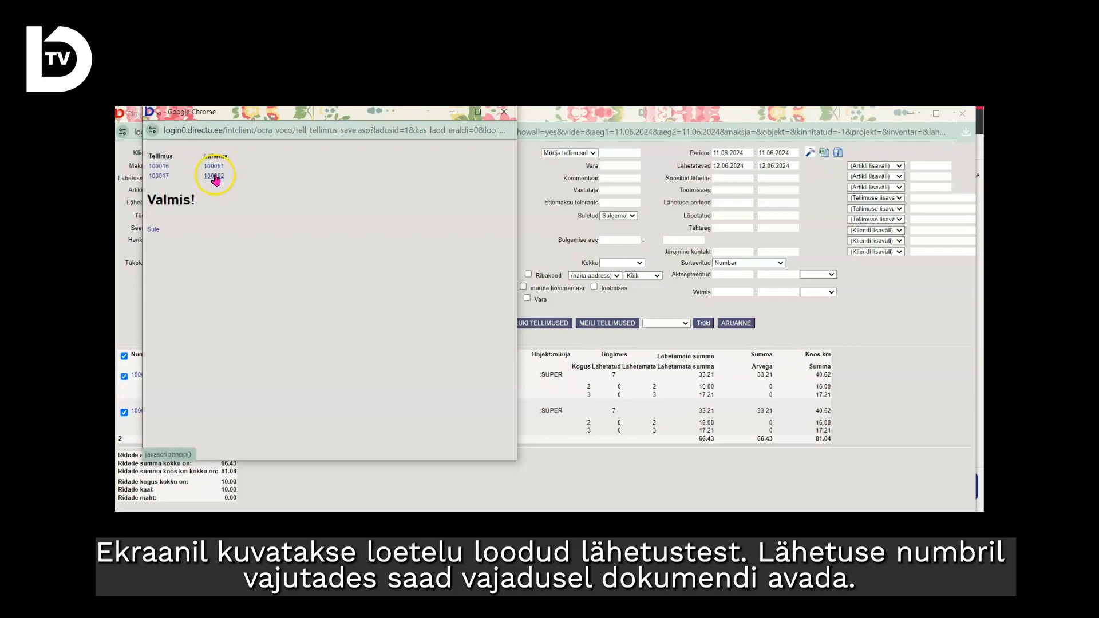
{"action": "left_click", "coordinate": [154, 230]}
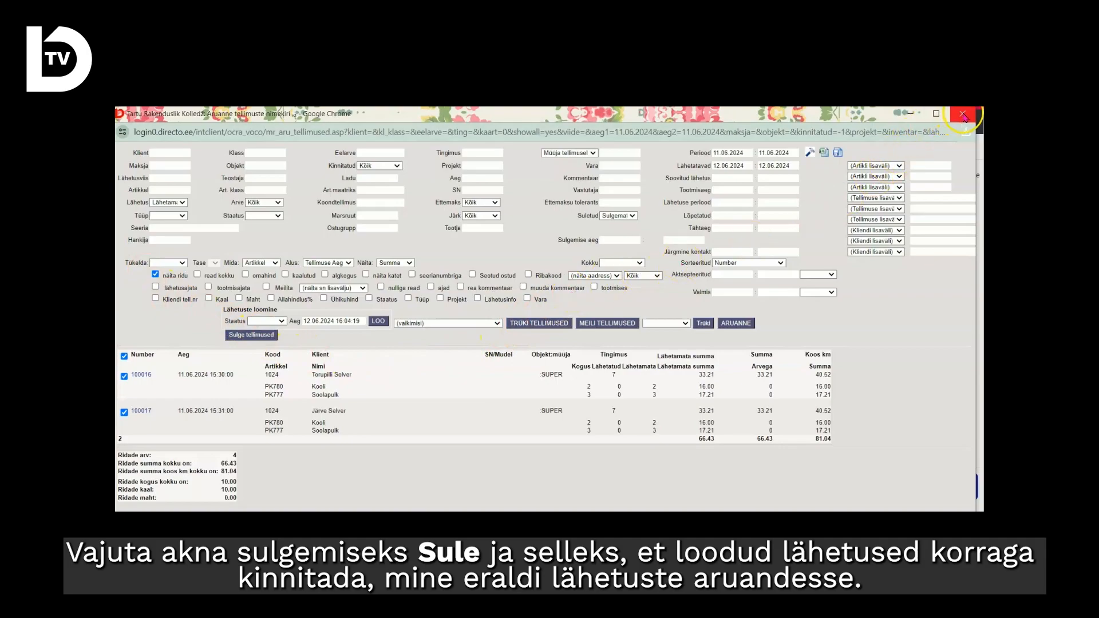
Close the order list report, open the Lähetused report from Ladu and set its period start to 12.06.2024.
{"action": "left_click", "coordinate": [962, 114]}
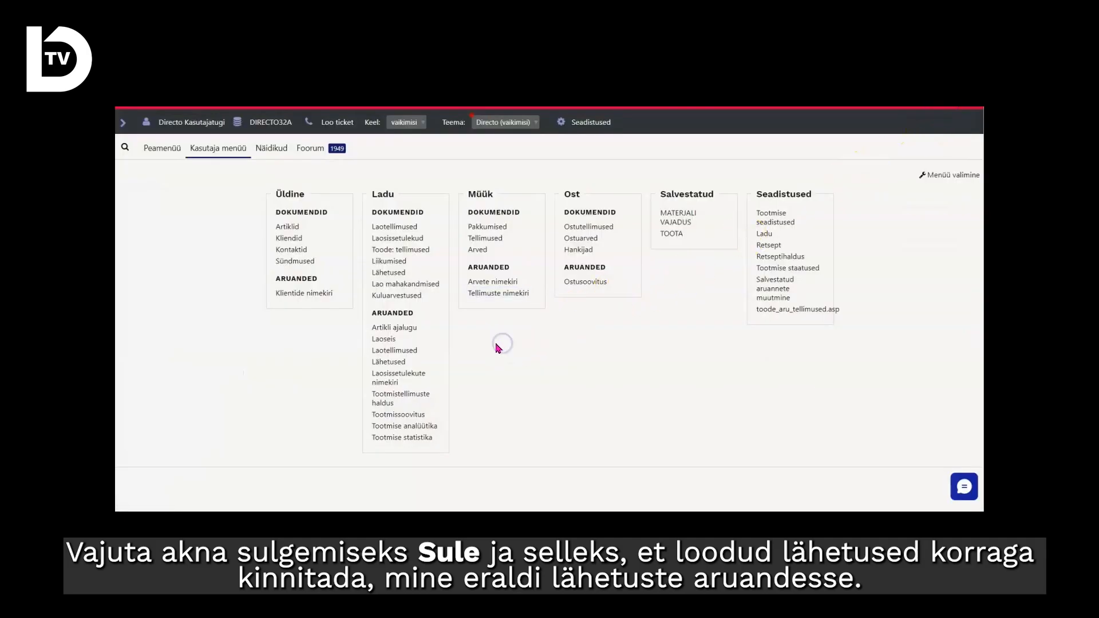
{"action": "left_click", "coordinate": [404, 365]}
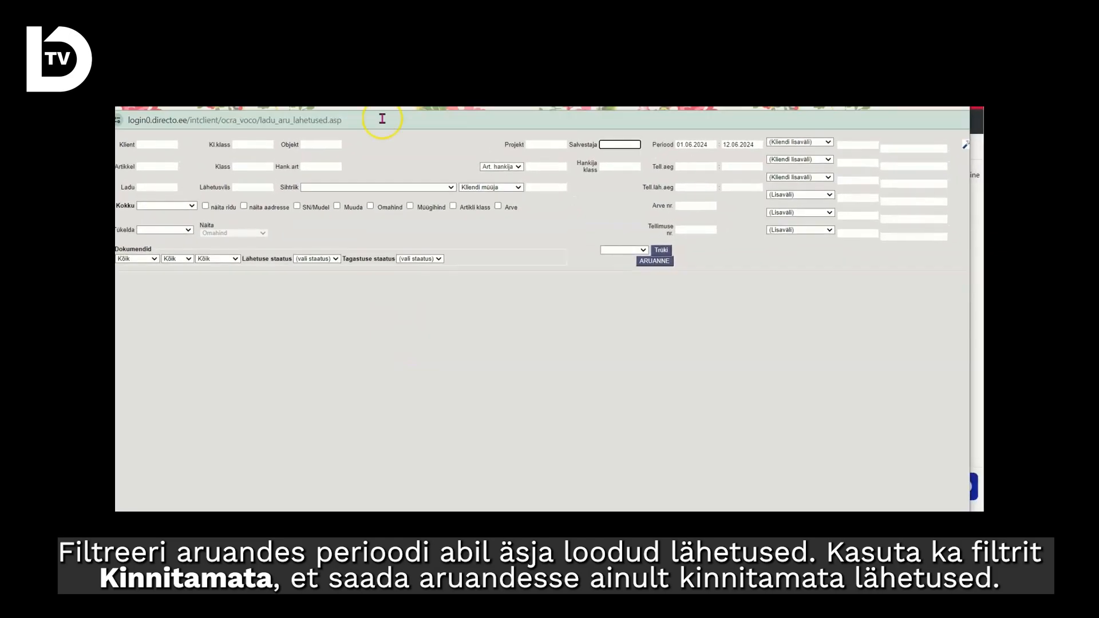
{"action": "left_click", "coordinate": [686, 142]}
{"action": "left_click", "coordinate": [855, 183]}
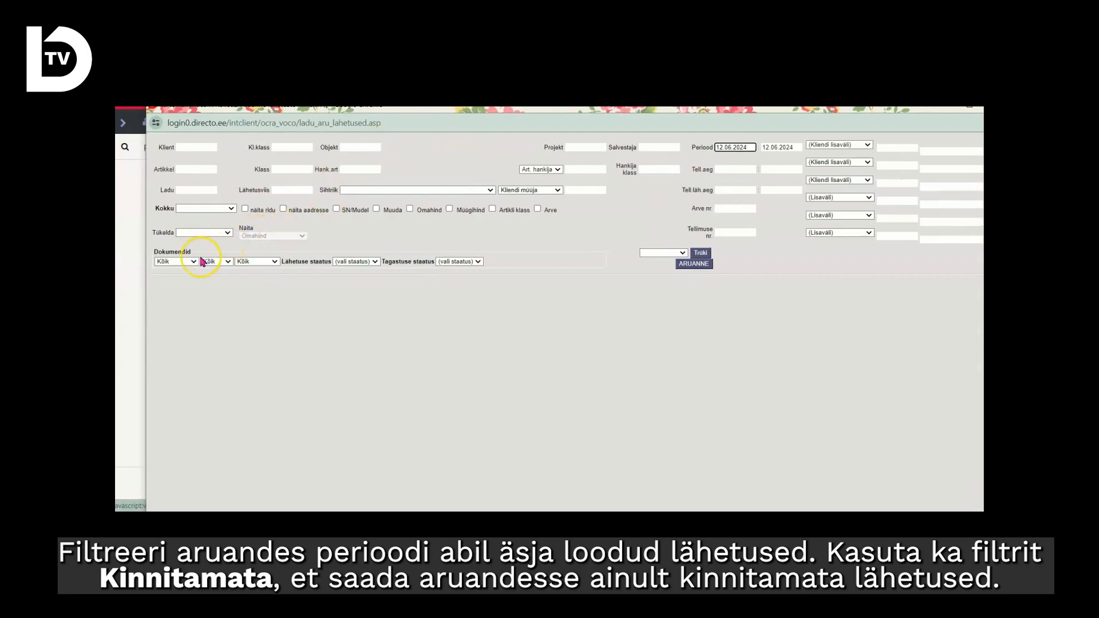
Filter the Lähetused report's documents to Lähetused, Arveta and Kinnitamata, and run the report.
{"action": "left_click", "coordinate": [195, 261]}
{"action": "left_click", "coordinate": [177, 277]}
{"action": "left_click", "coordinate": [228, 262]}
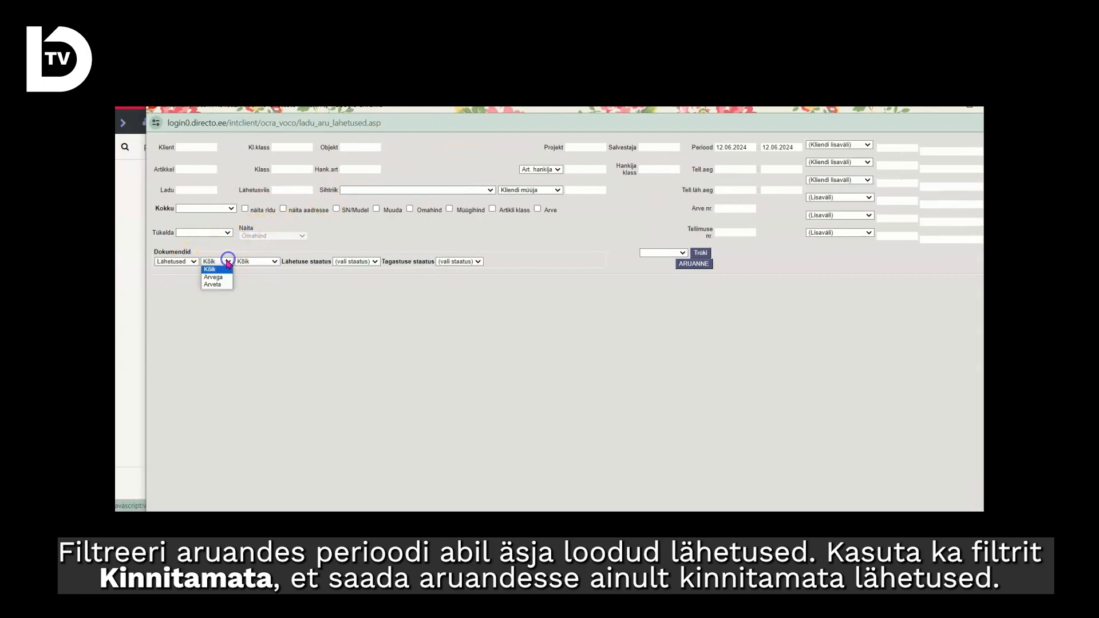
{"action": "left_click", "coordinate": [213, 285]}
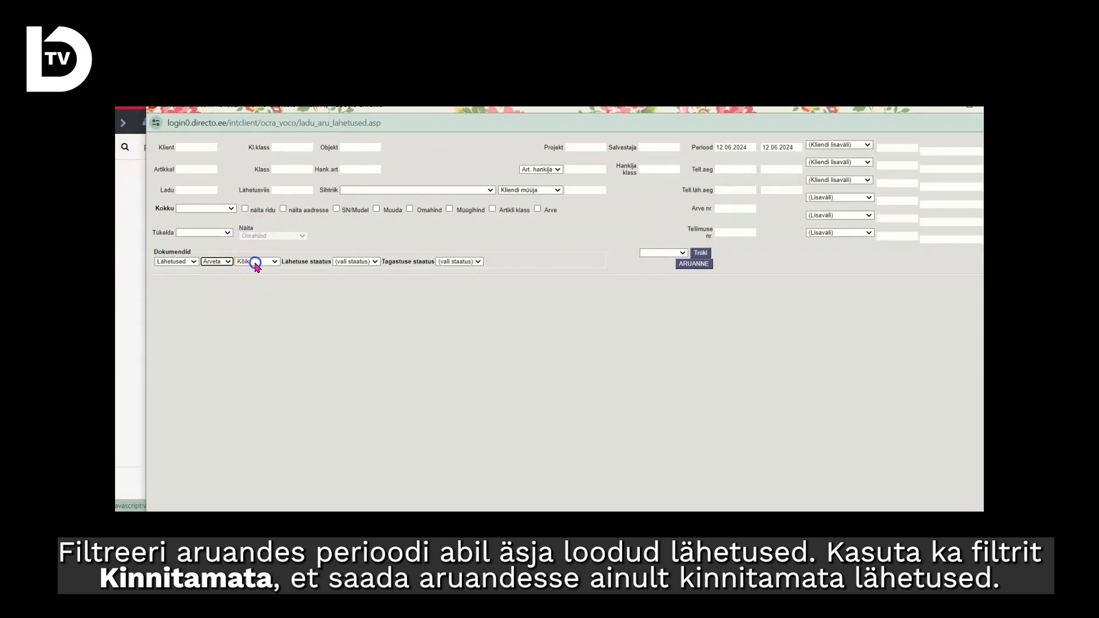
{"action": "left_click", "coordinate": [255, 263]}
{"action": "left_click", "coordinate": [265, 284]}
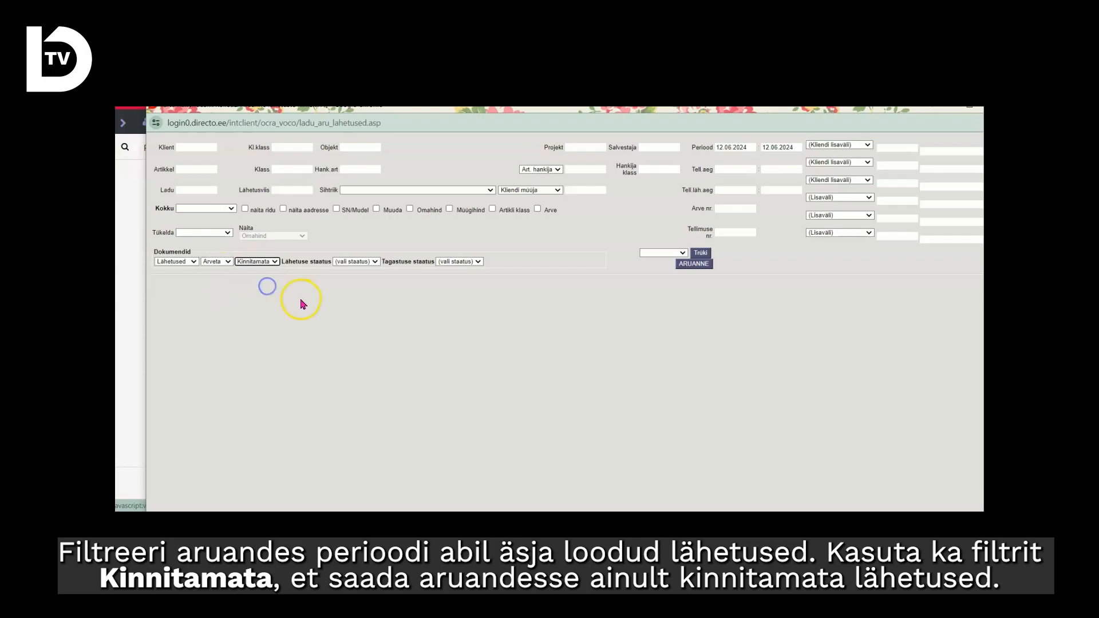
{"action": "left_click", "coordinate": [704, 265]}
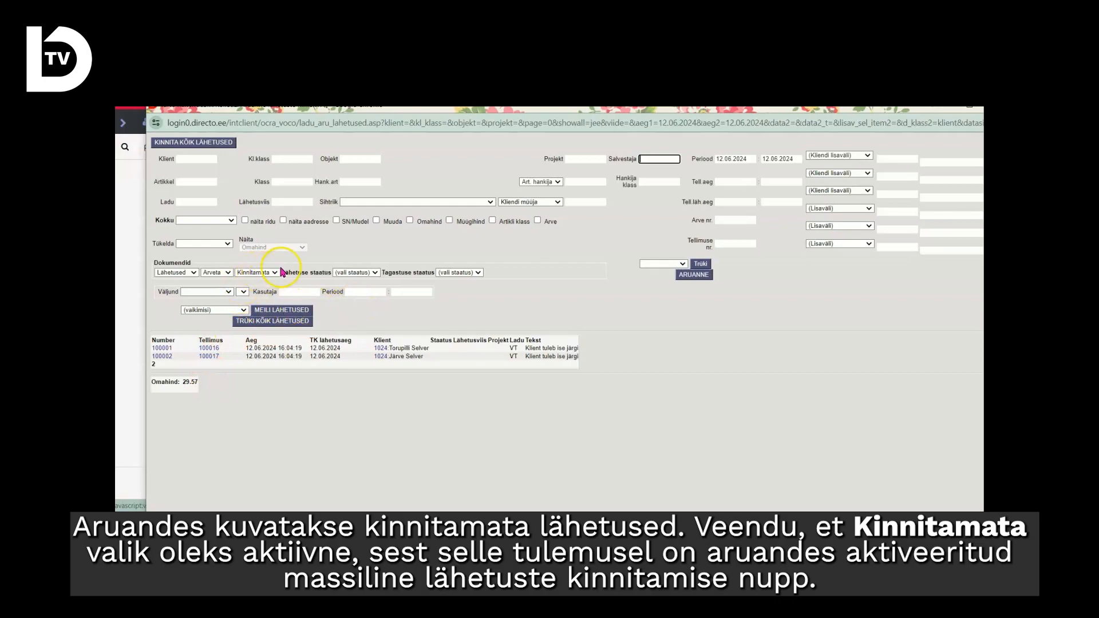
Confirm all deliveries listed in the report at once, and close the result window and the report.
{"action": "left_click", "coordinate": [231, 273]}
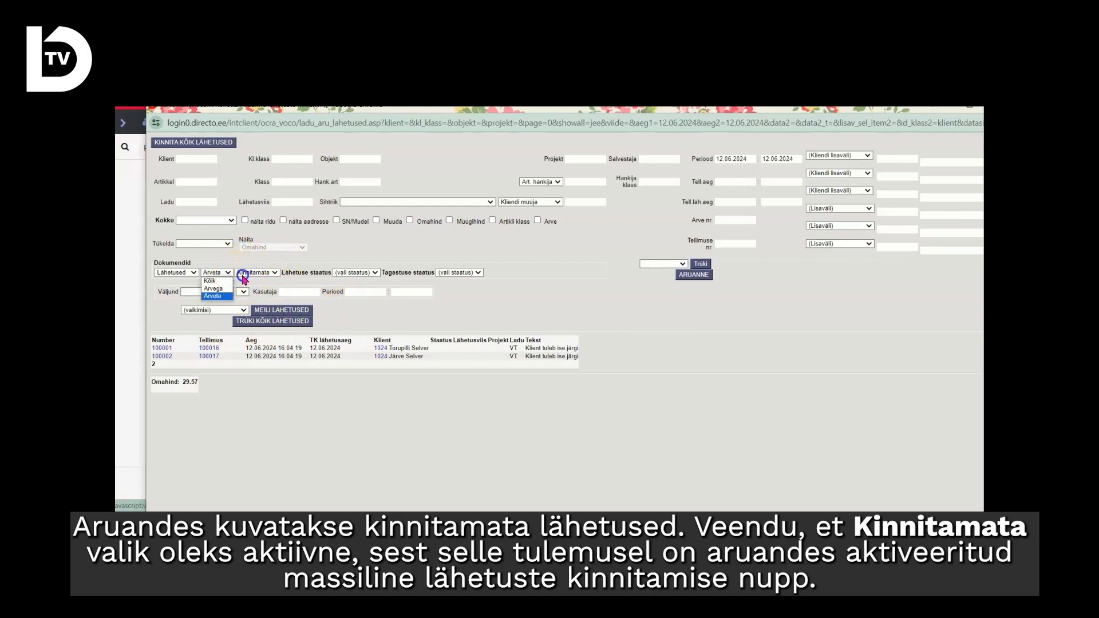
{"action": "left_click", "coordinate": [264, 283]}
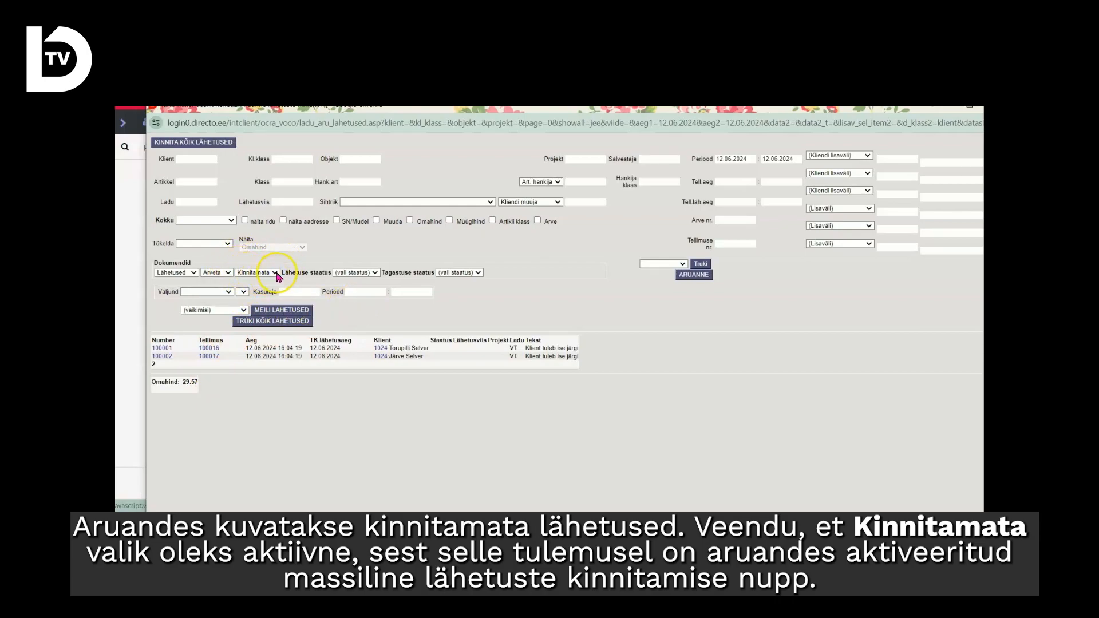
{"action": "left_click", "coordinate": [214, 144]}
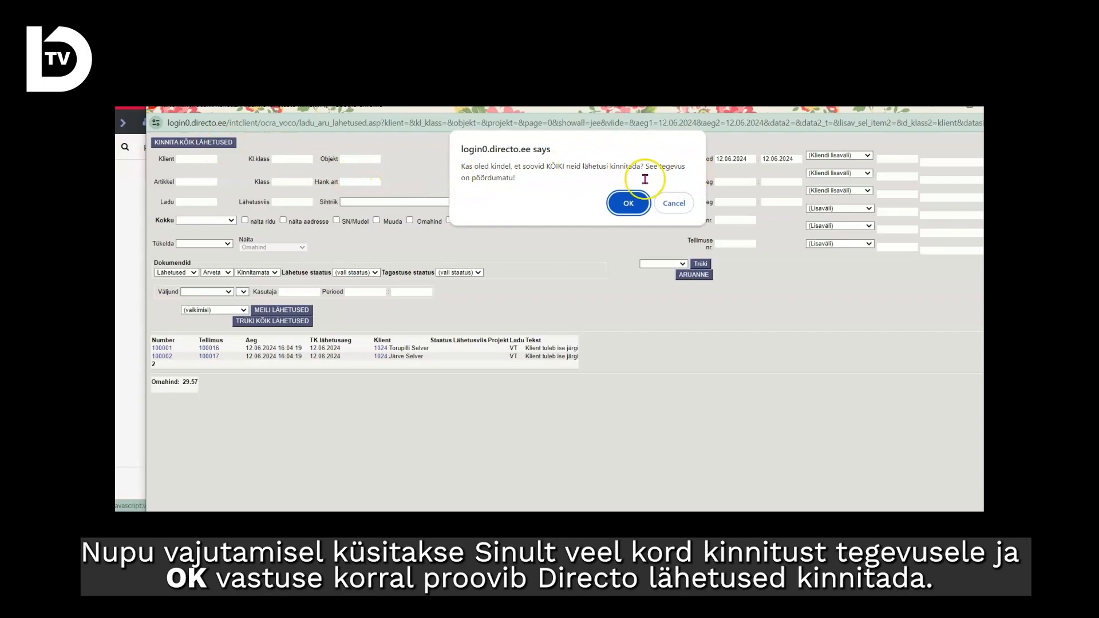
{"action": "left_click", "coordinate": [628, 204]}
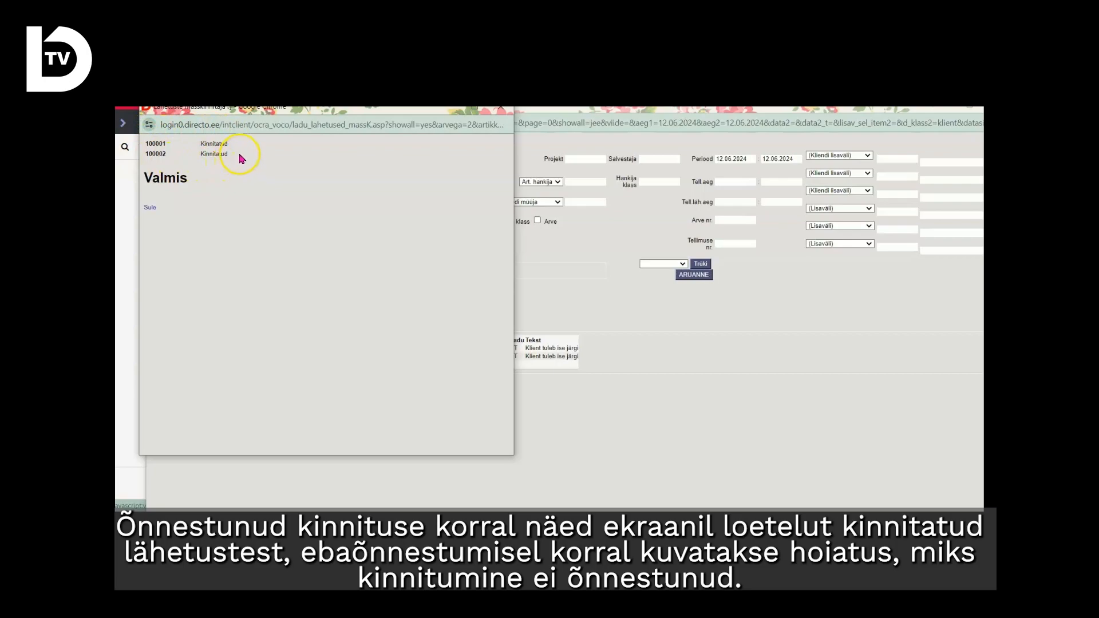
{"action": "left_click", "coordinate": [151, 209]}
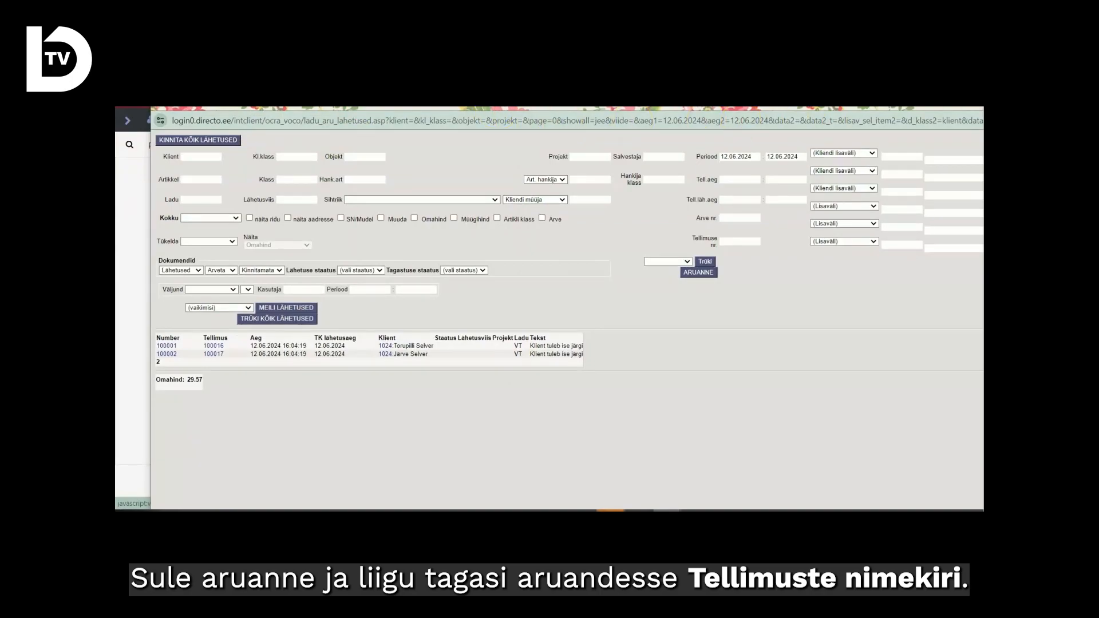
{"action": "left_click", "coordinate": [976, 107]}
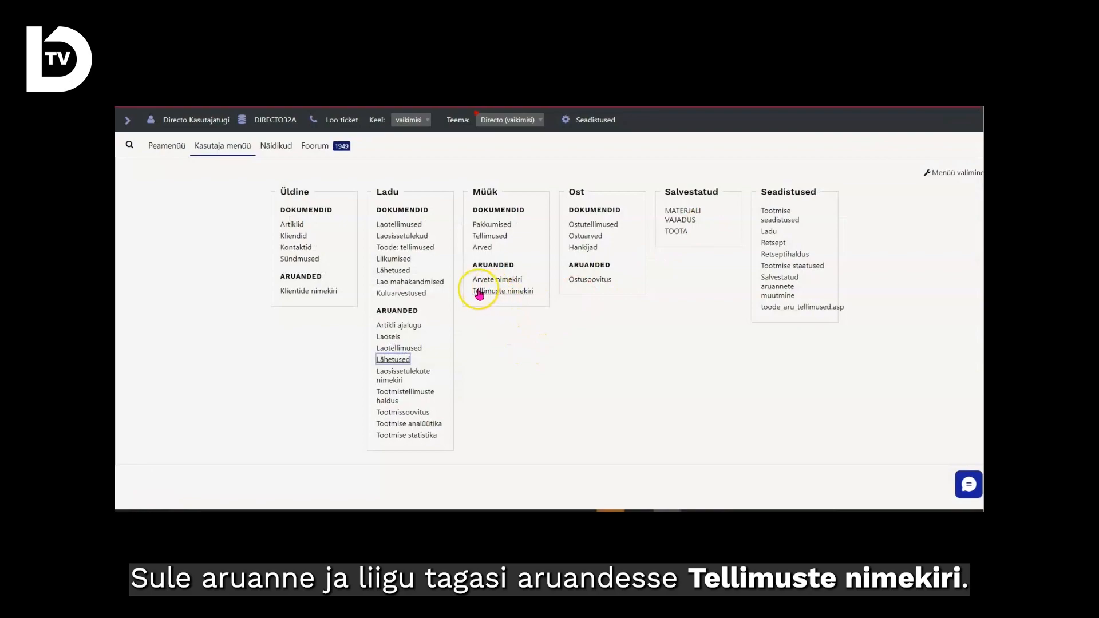
Open the Tellimuste nimekiri report and set Periood to 11.06.2024–11.06.2024 and Lähetatavad to 12.06.2024–12.06.2024.
{"action": "left_click", "coordinate": [521, 292]}
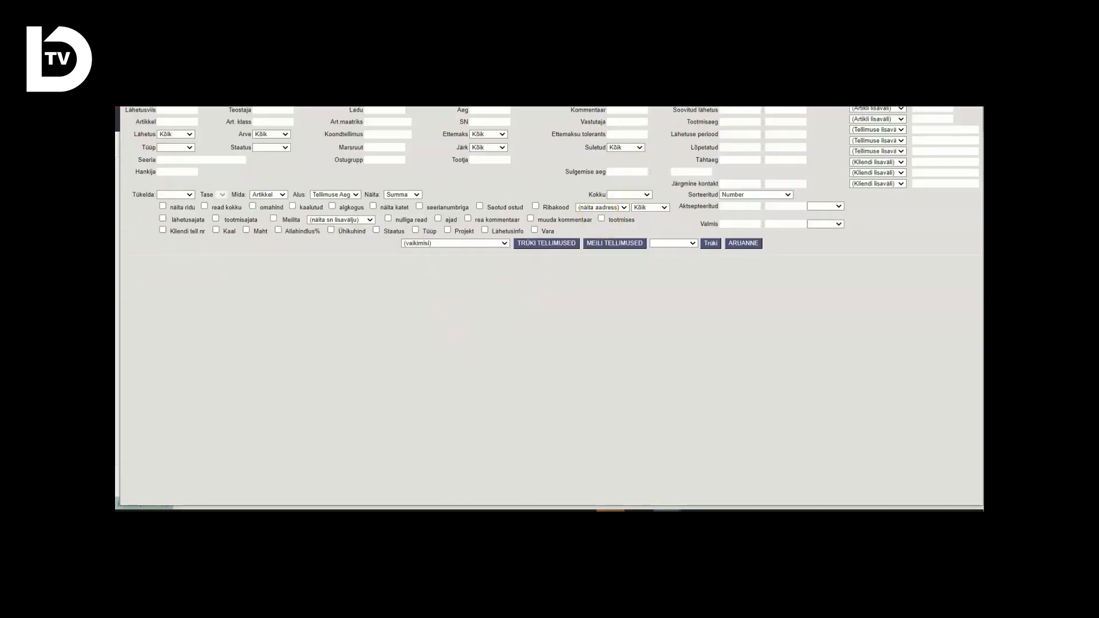
{"action": "left_click_drag", "start_coordinate": [715, 47], "coordinate": [714, 107]}
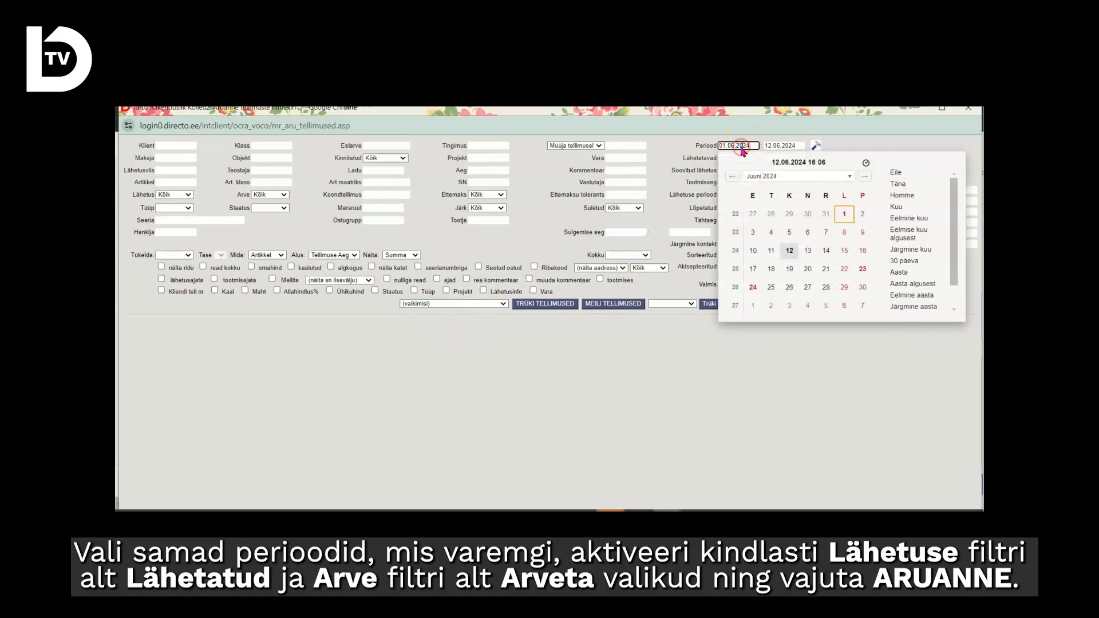
{"action": "left_click", "coordinate": [771, 251]}
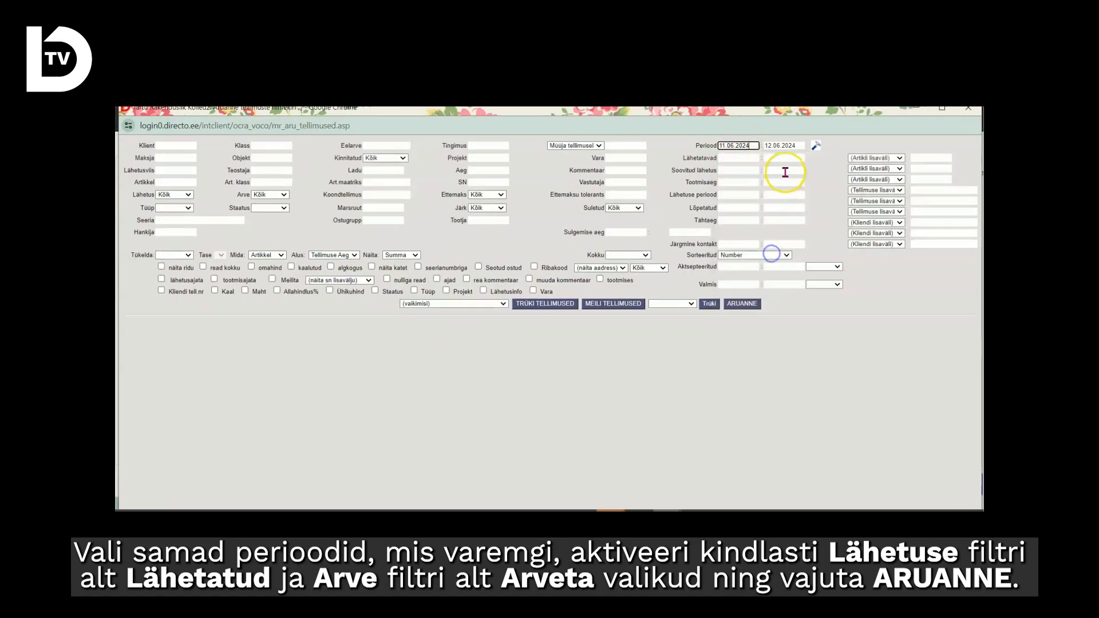
{"action": "left_click", "coordinate": [778, 148]}
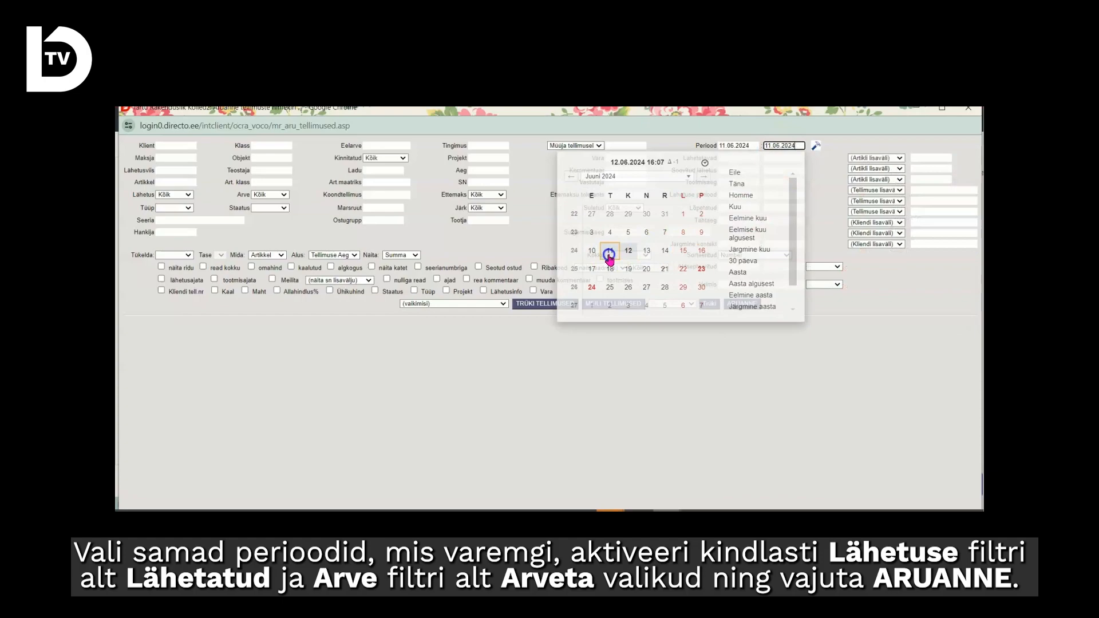
{"action": "left_click", "coordinate": [609, 252]}
{"action": "left_click", "coordinate": [738, 158]}
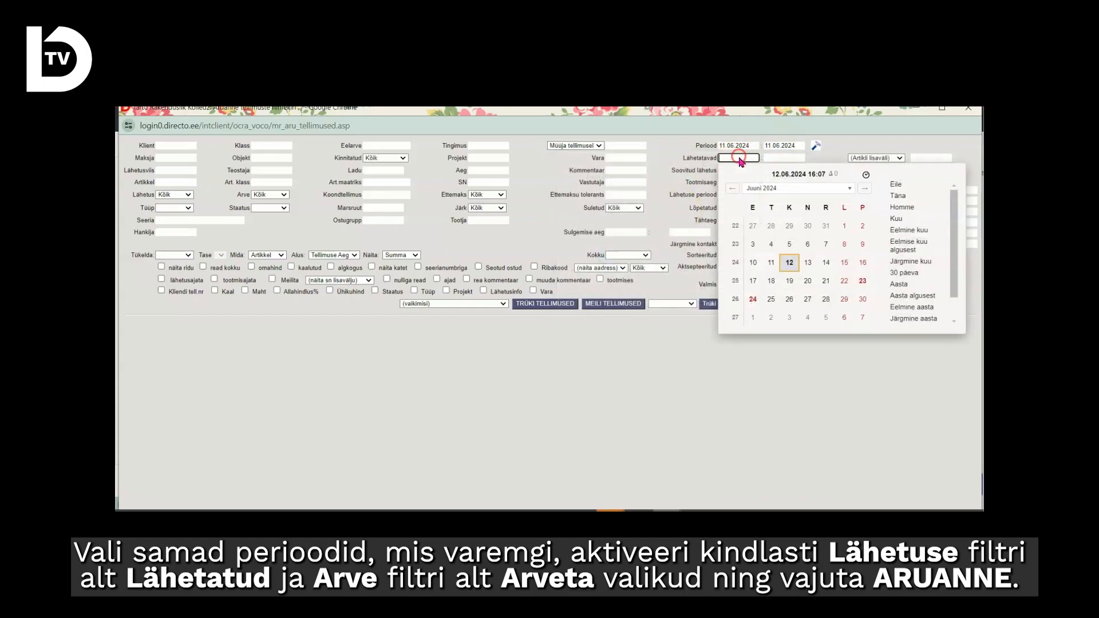
{"action": "left_click", "coordinate": [792, 267]}
{"action": "left_click", "coordinate": [785, 158]}
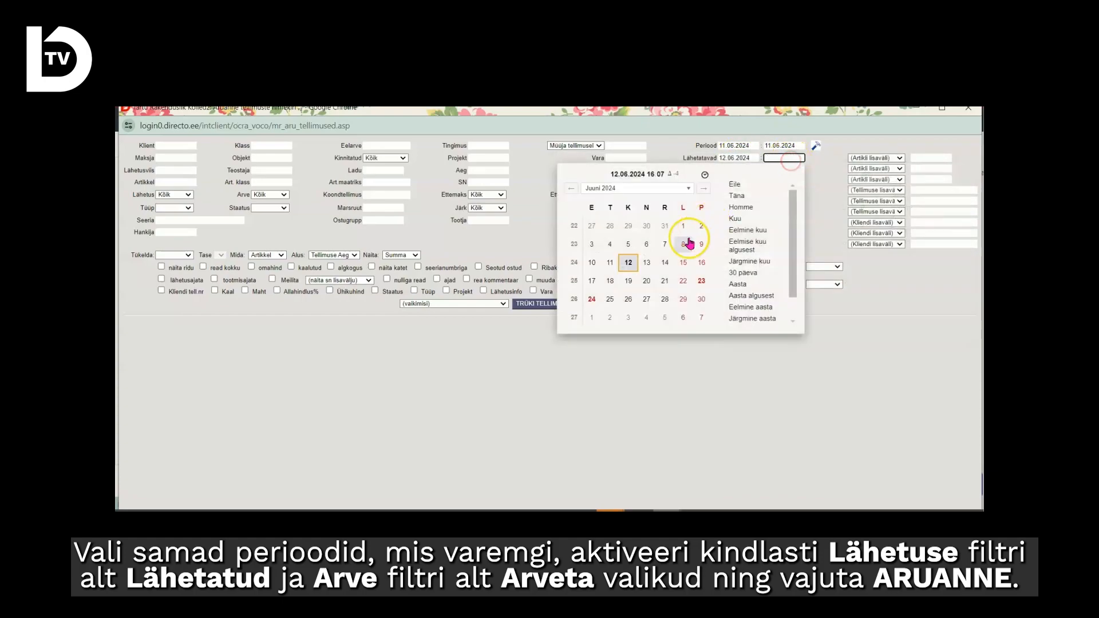
{"action": "left_click", "coordinate": [627, 264]}
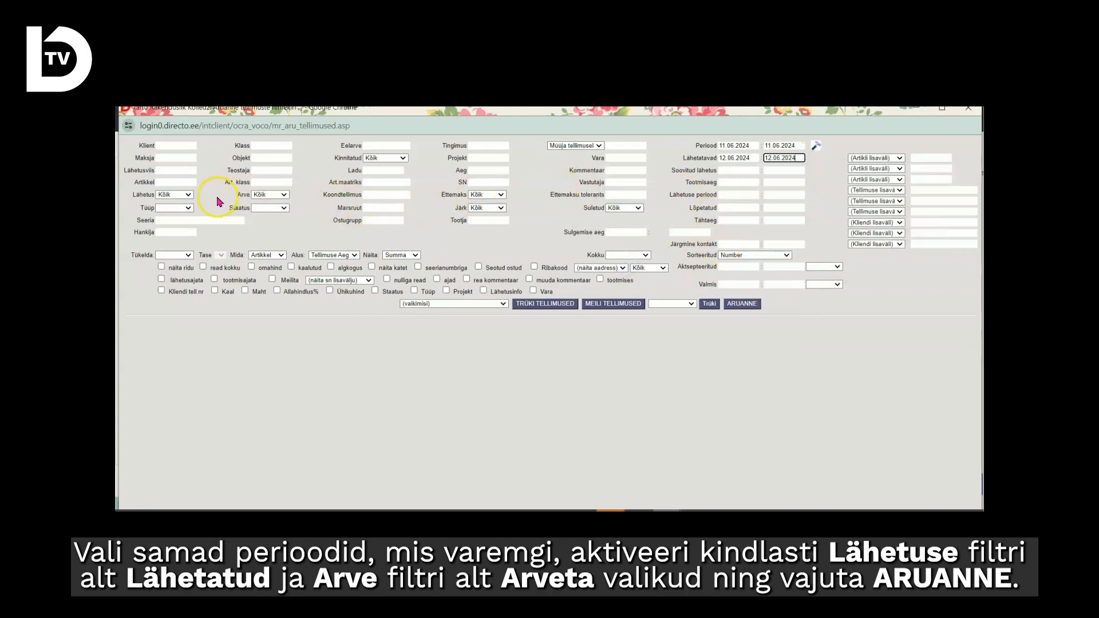
Run the order list with Arve set to Arveta and Lähetus set to Lähetatud, and show the order rows with "näita ridu".
{"action": "left_click", "coordinate": [269, 194]}
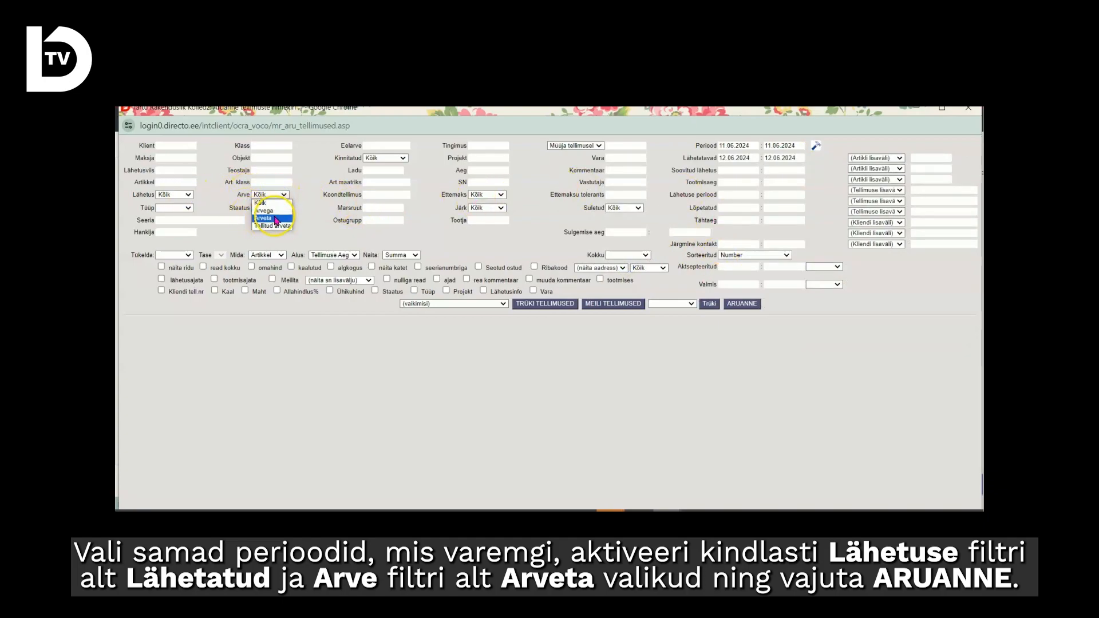
{"action": "left_click", "coordinate": [274, 218]}
{"action": "left_click", "coordinate": [188, 194]}
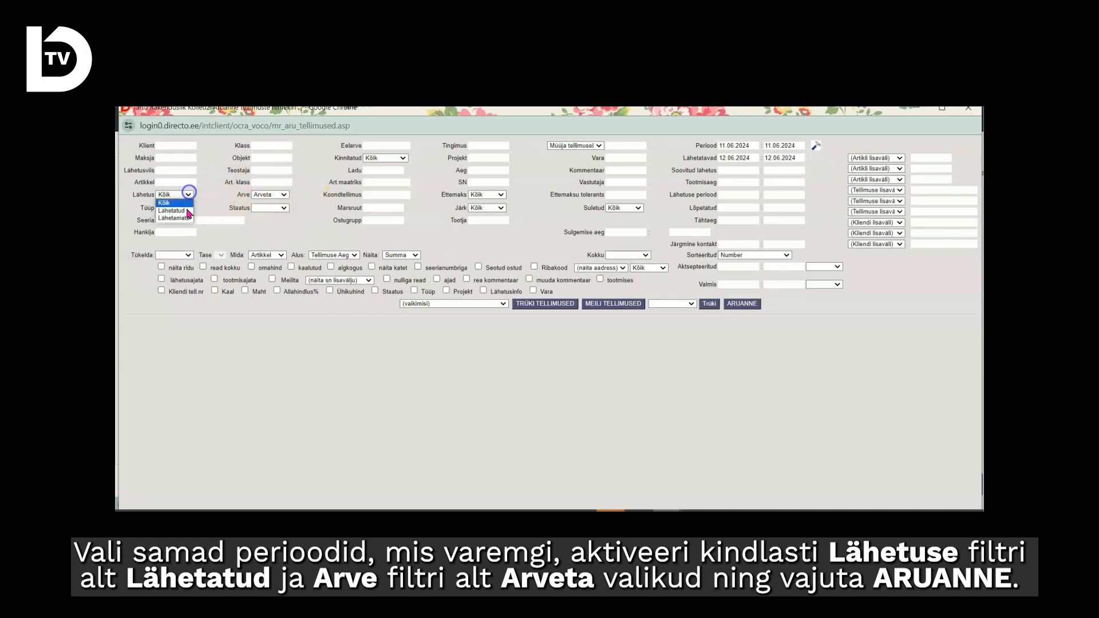
{"action": "left_click", "coordinate": [175, 212]}
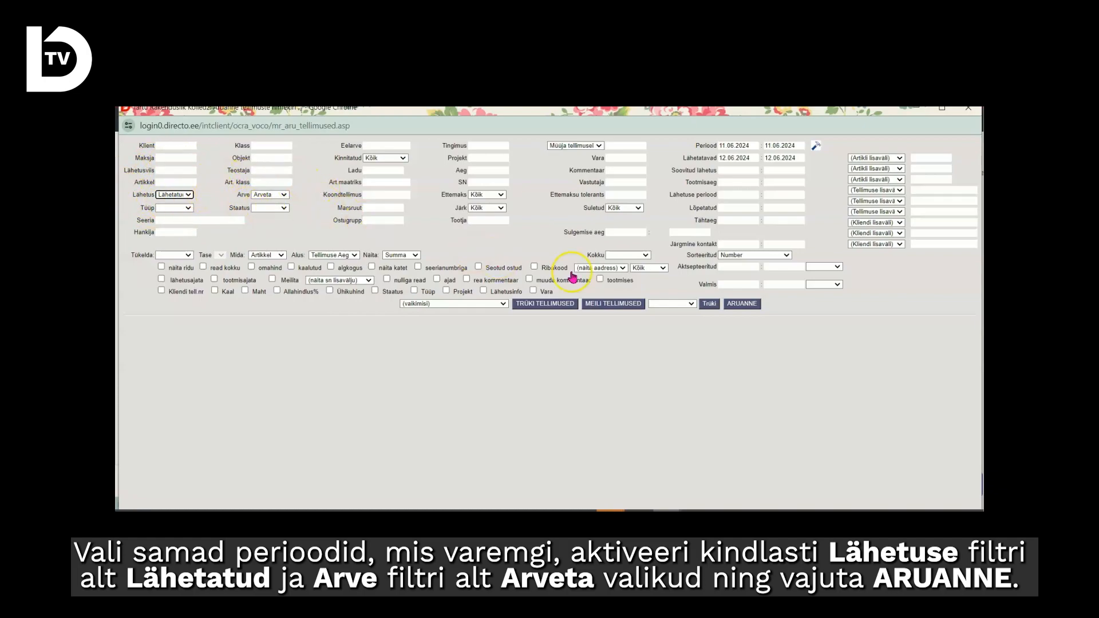
{"action": "left_click", "coordinate": [738, 309]}
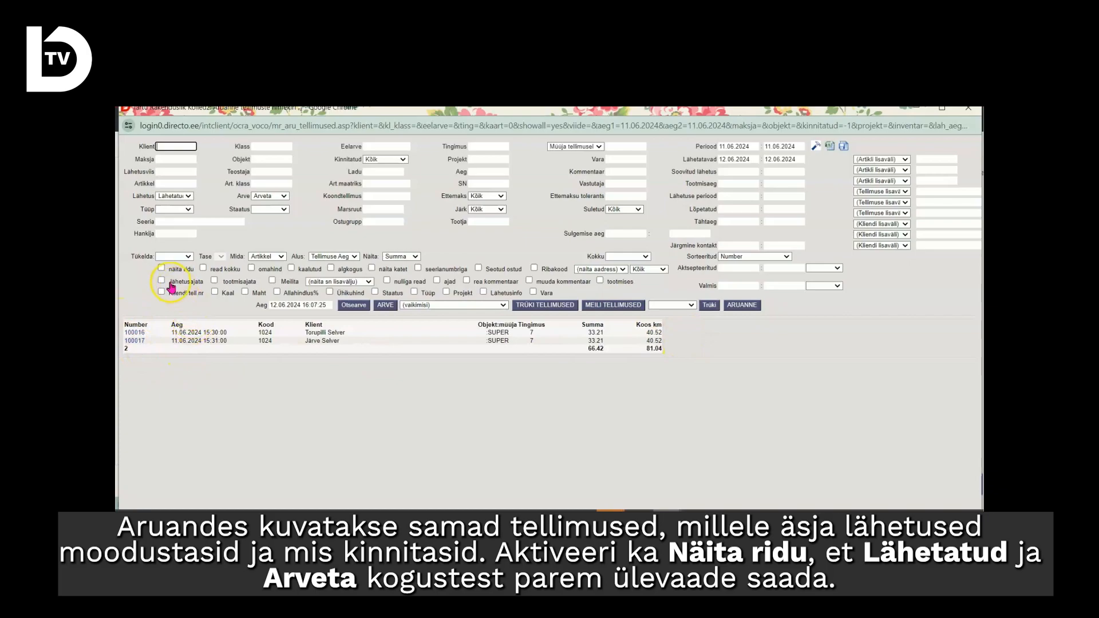
{"action": "left_click", "coordinate": [161, 268]}
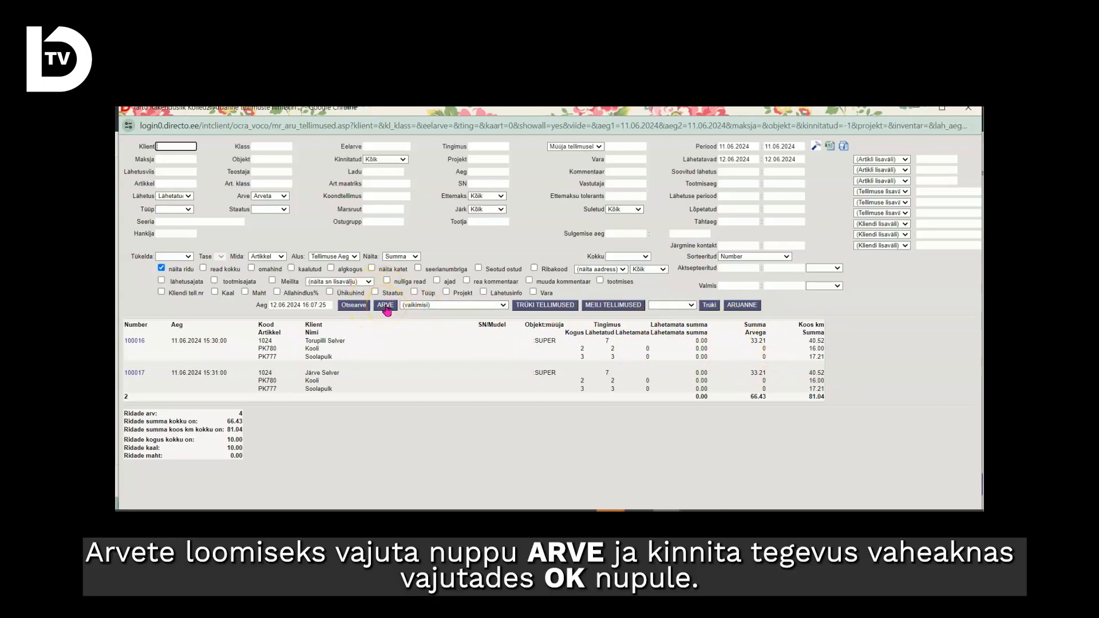
Create invoices for all orders in the report, and close the result window and the report.
{"action": "left_click", "coordinate": [385, 306]}
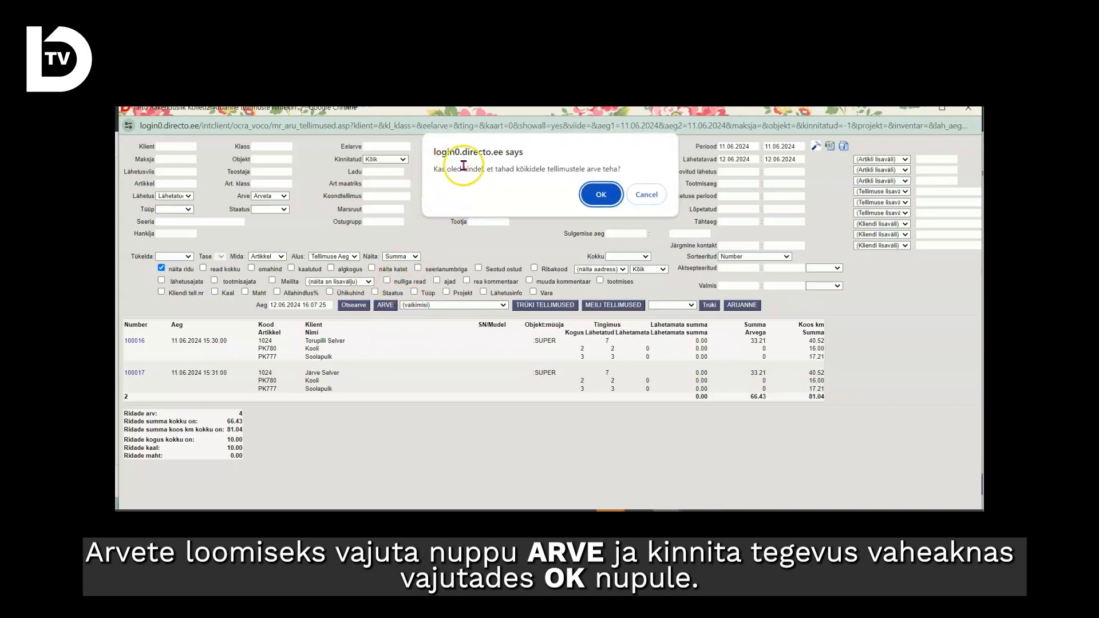
{"action": "left_click", "coordinate": [601, 195]}
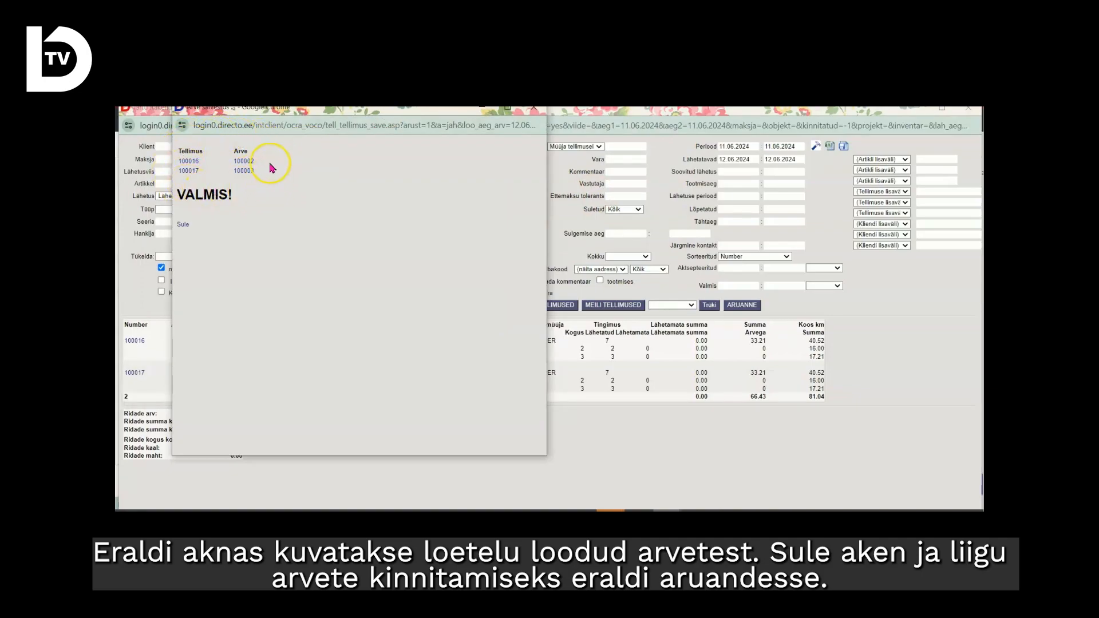
{"action": "left_click", "coordinate": [183, 227]}
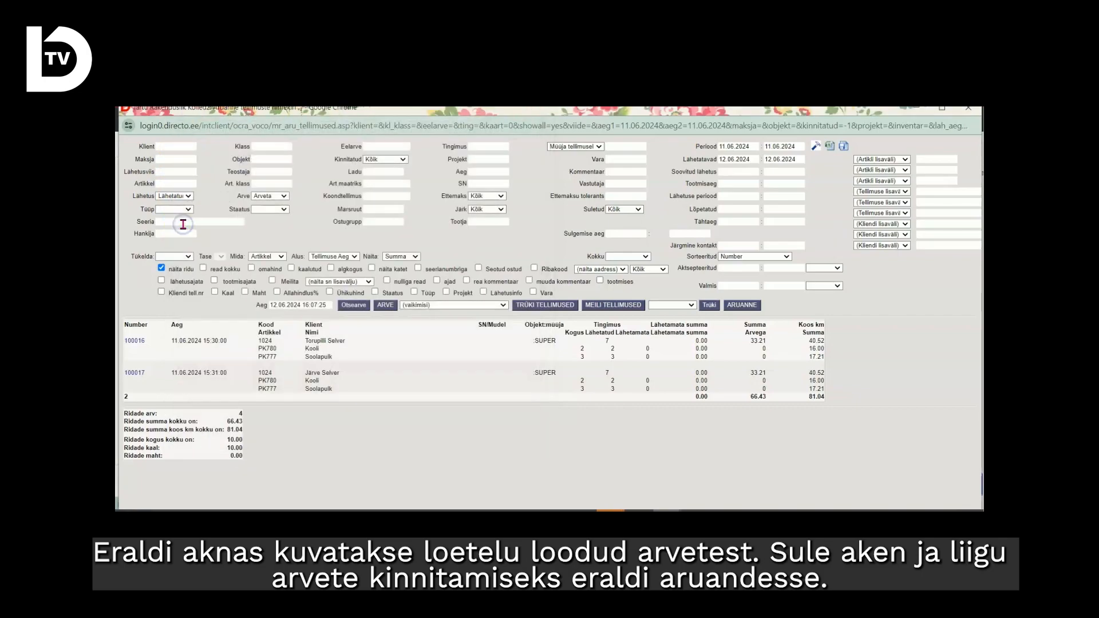
{"action": "left_click", "coordinate": [973, 110]}
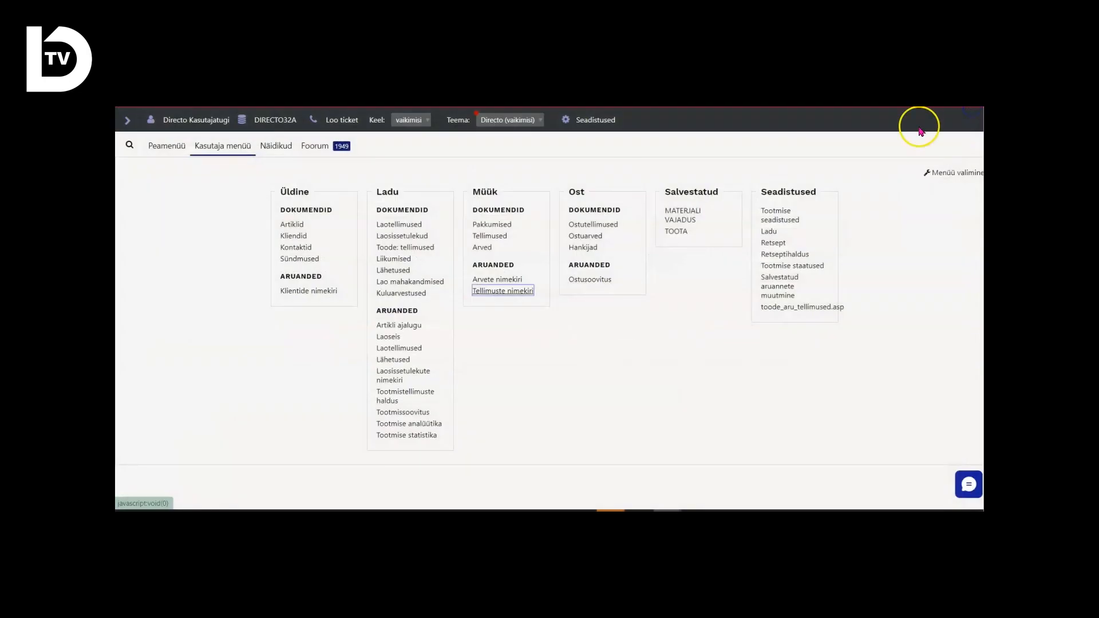
Run the Arvete nimekiri report with the period starting 12.06.2024 and Kinnitatud set to Kinnitamata.
{"action": "left_click", "coordinate": [495, 281]}
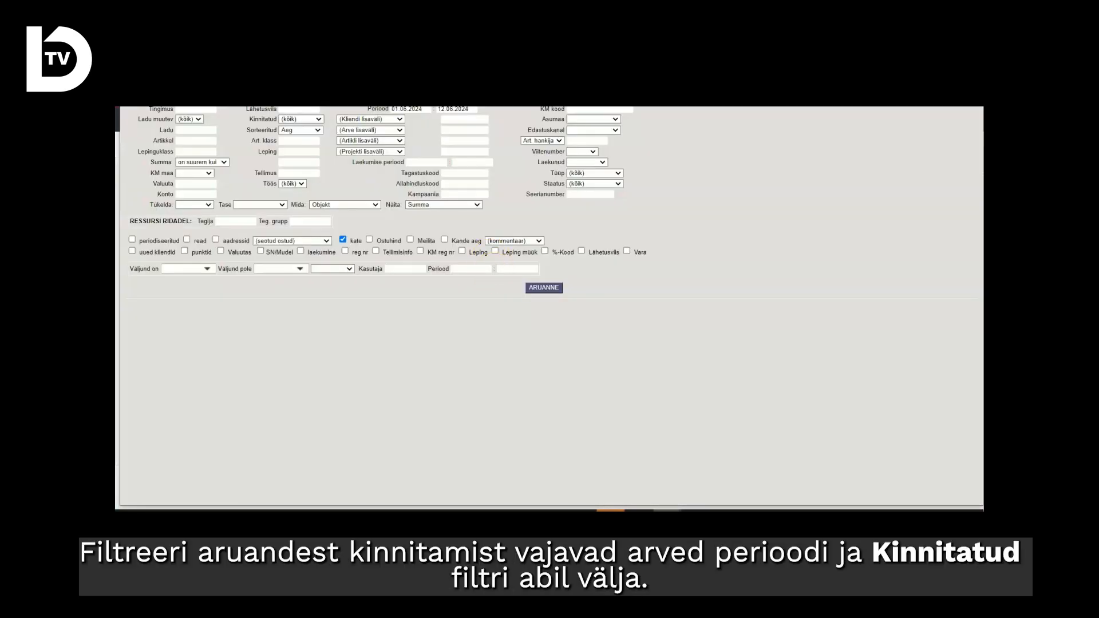
{"action": "left_click", "coordinate": [409, 158]}
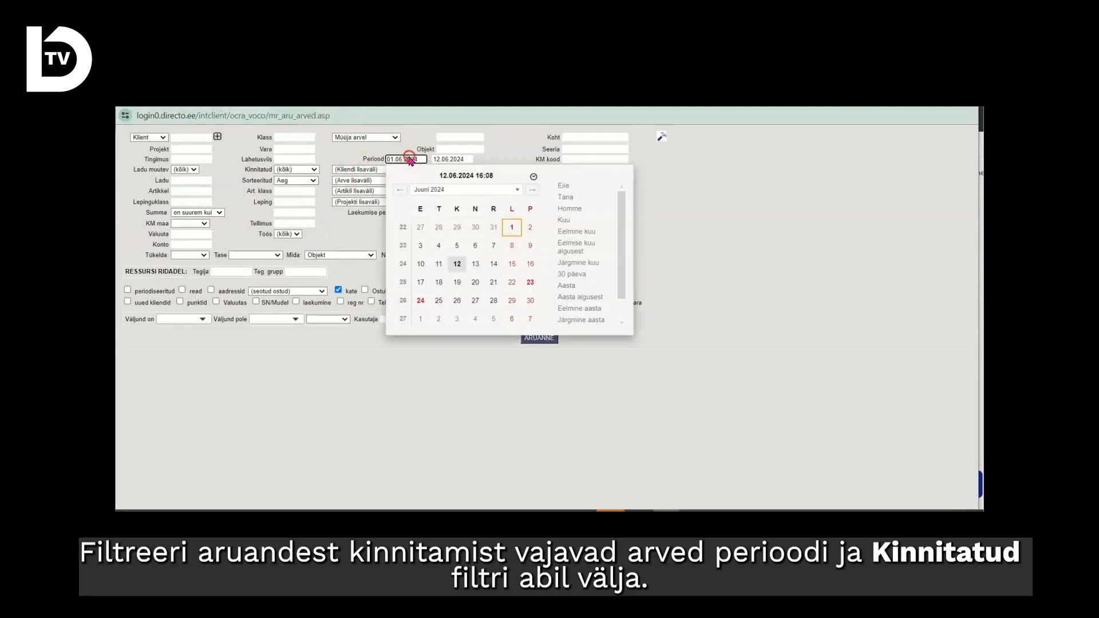
{"action": "left_click", "coordinate": [458, 266]}
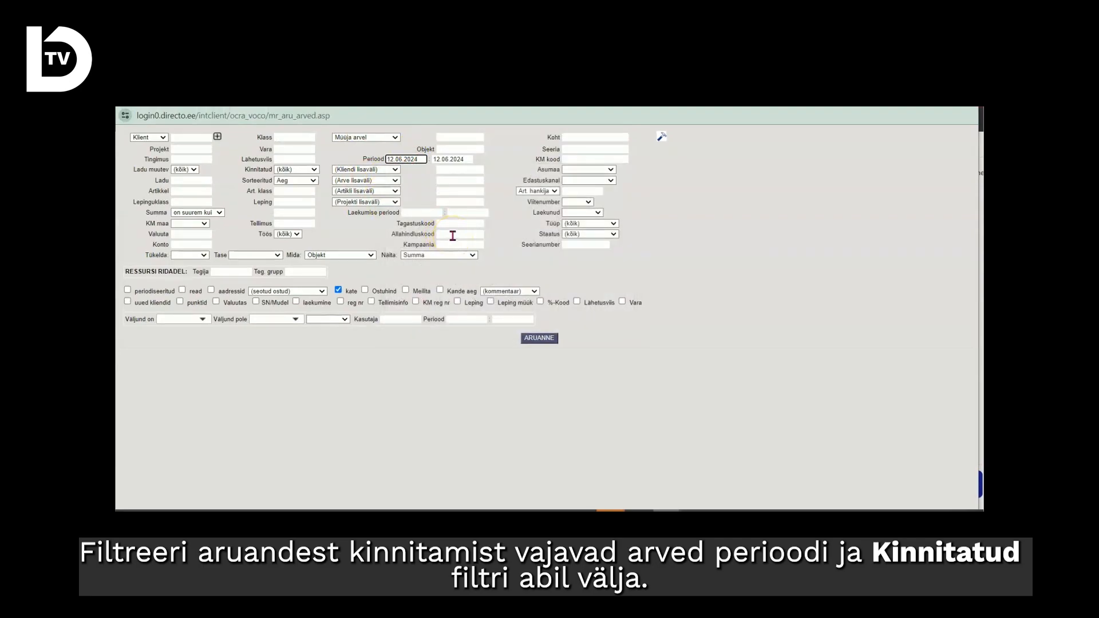
{"action": "left_click", "coordinate": [298, 169]}
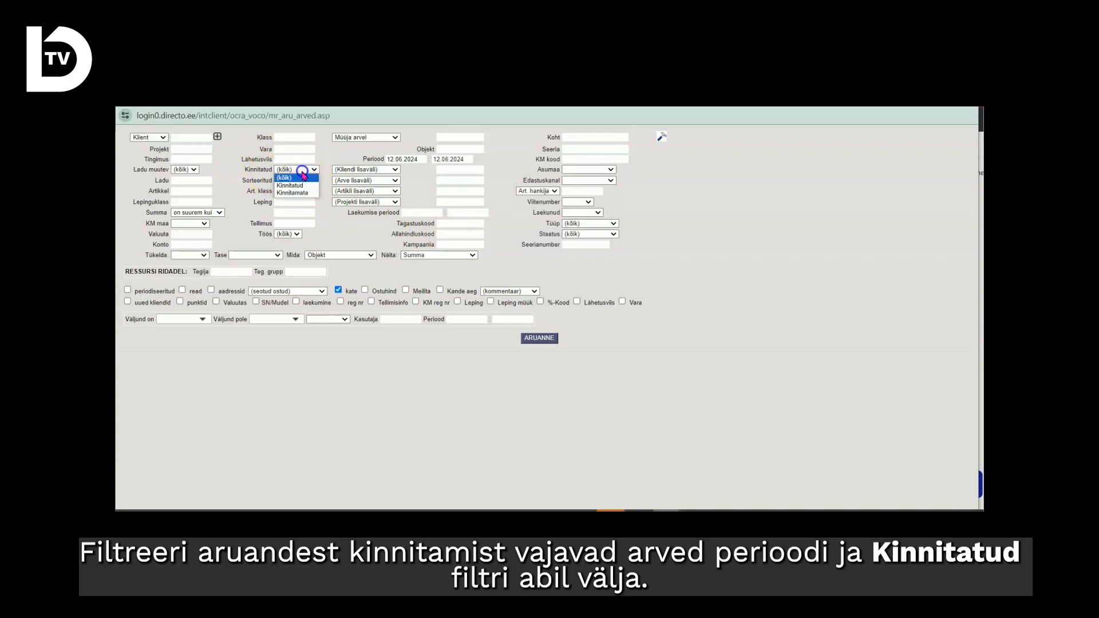
{"action": "left_click", "coordinate": [293, 193]}
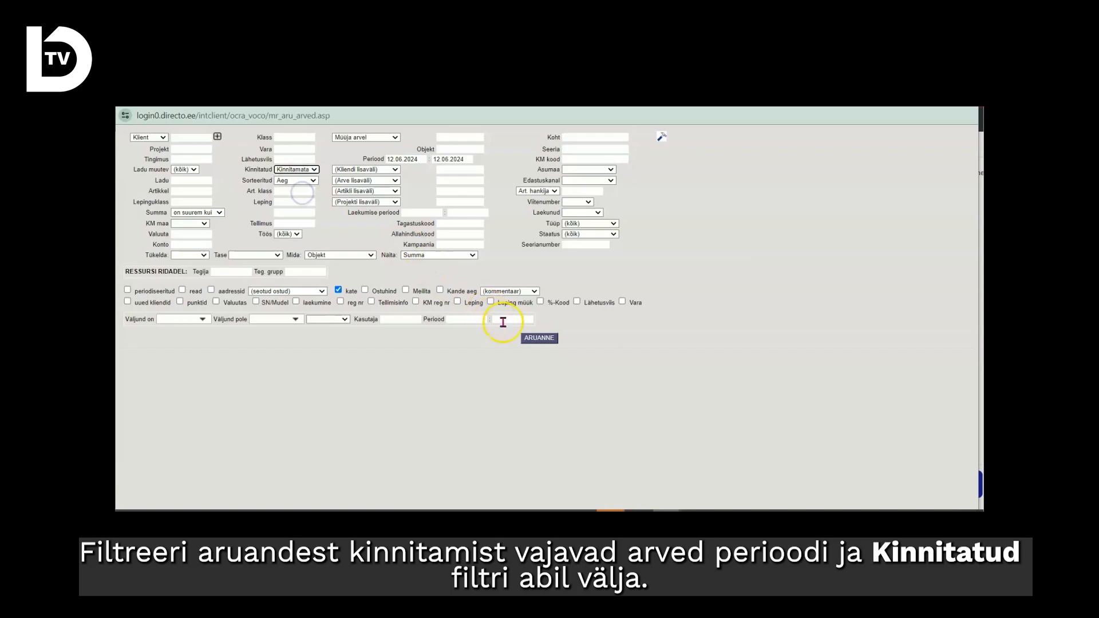
{"action": "left_click", "coordinate": [538, 339]}
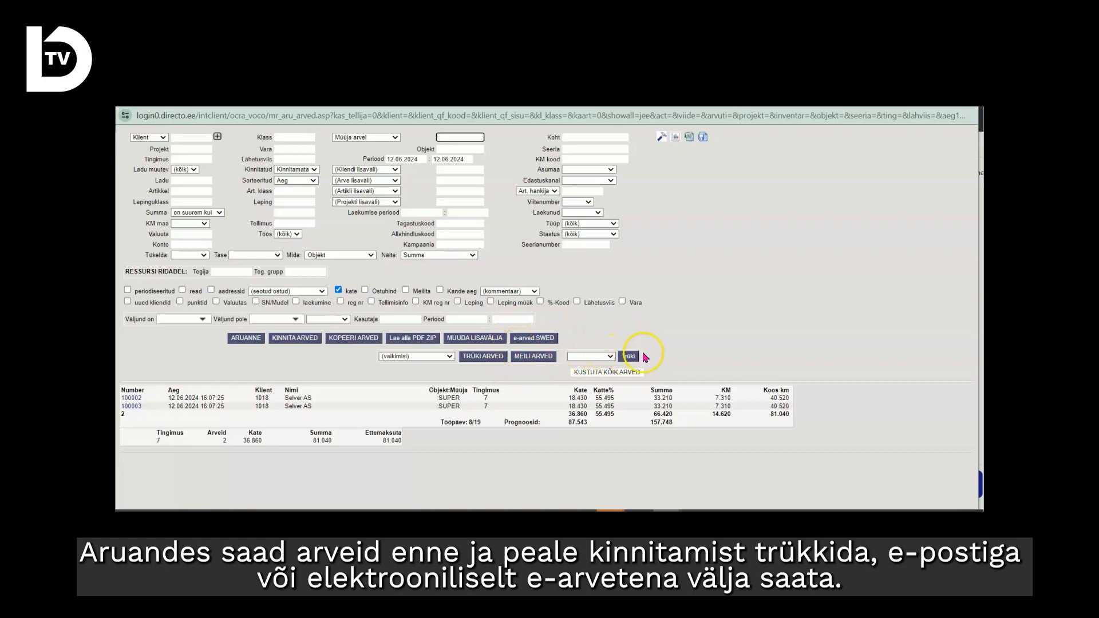
Confirm all invoices in the report, close the result window, and rerun the report to check for unconfirmed invoices.
{"action": "left_click", "coordinate": [293, 339]}
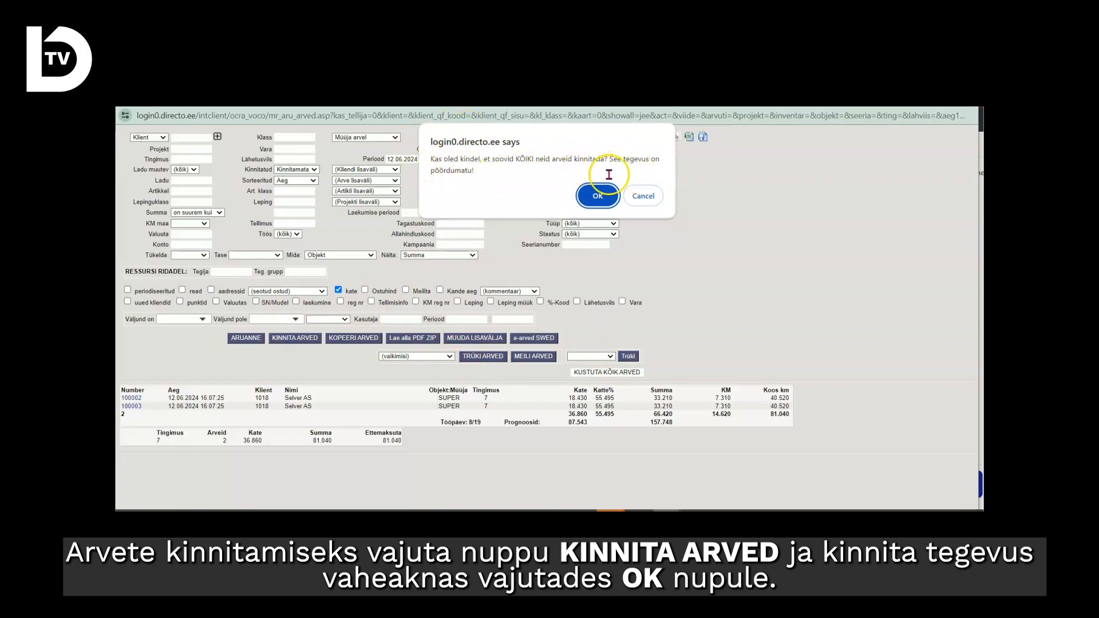
{"action": "left_click", "coordinate": [597, 197]}
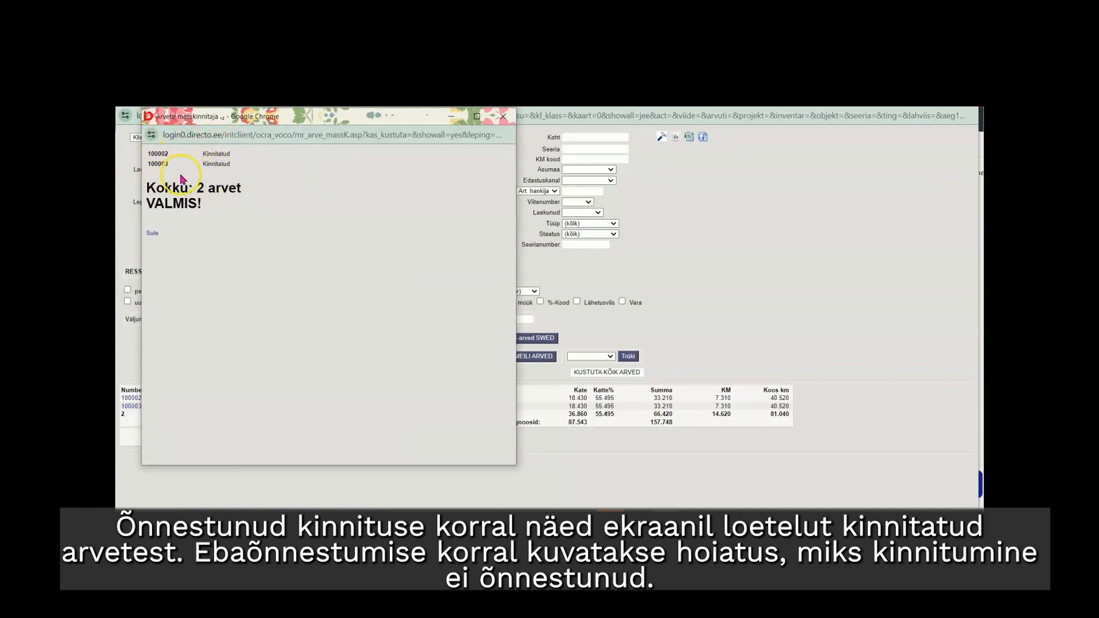
{"action": "left_click", "coordinate": [152, 233]}
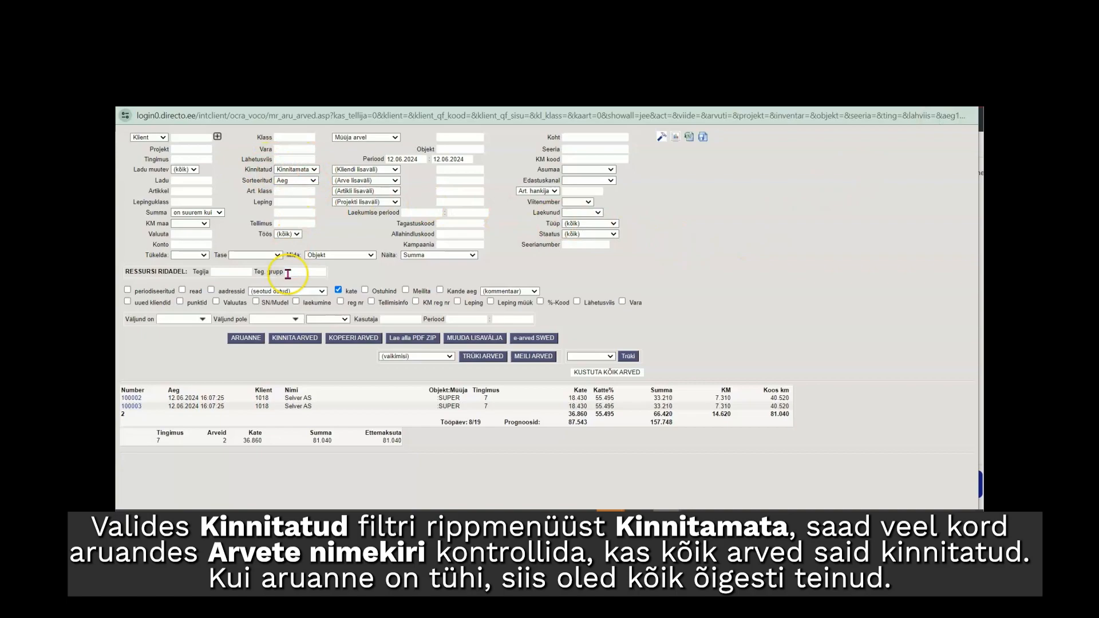
{"action": "left_click", "coordinate": [247, 339]}
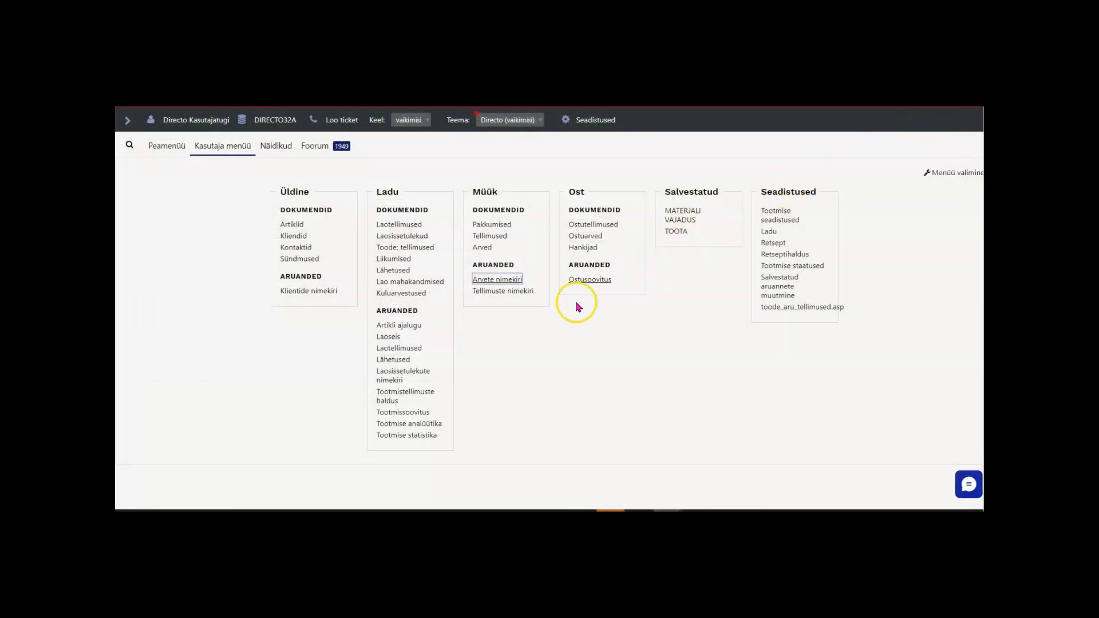
Run the Tellimuste nimekiri report with "näita ridu" enabled to check the orders' delivered and invoiced quantities.
{"action": "left_click", "coordinate": [501, 292]}
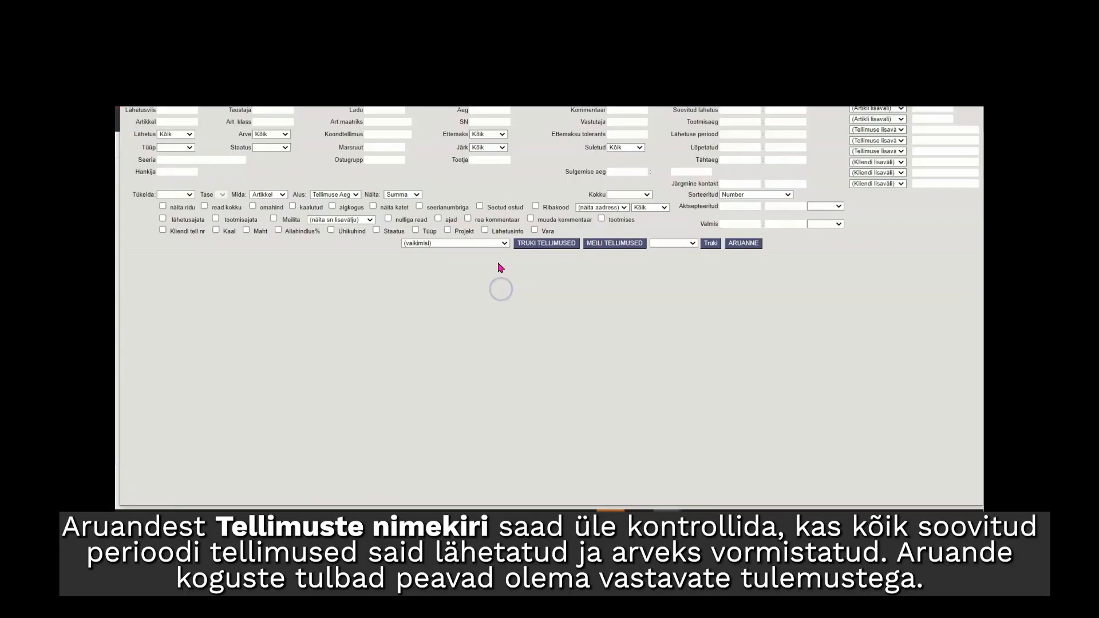
{"action": "left_click", "coordinate": [742, 243]}
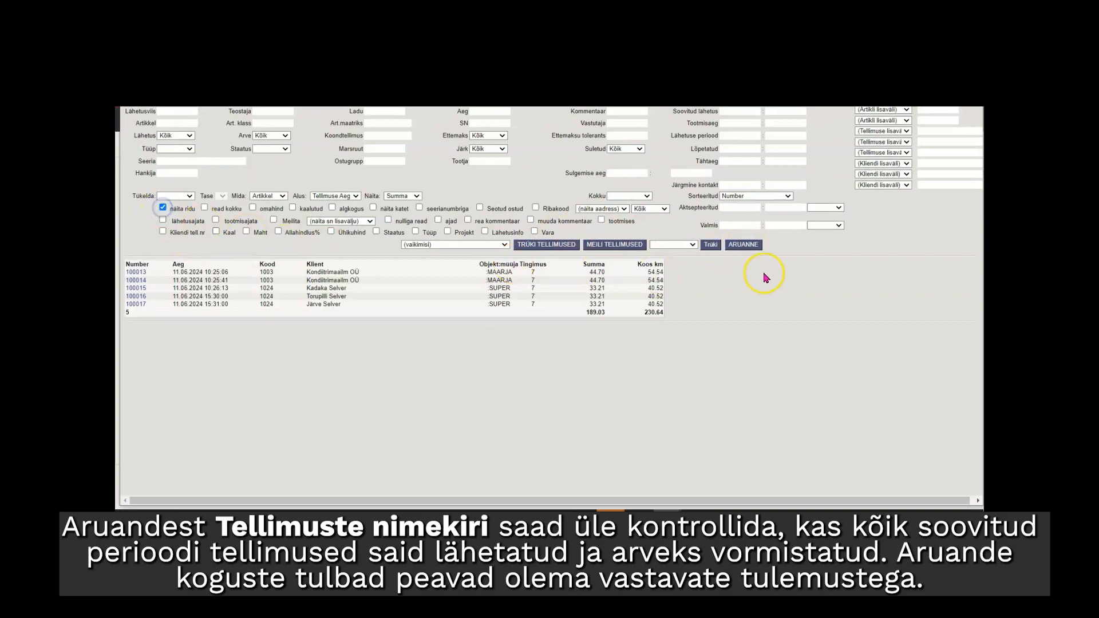
{"action": "left_click", "coordinate": [754, 245]}
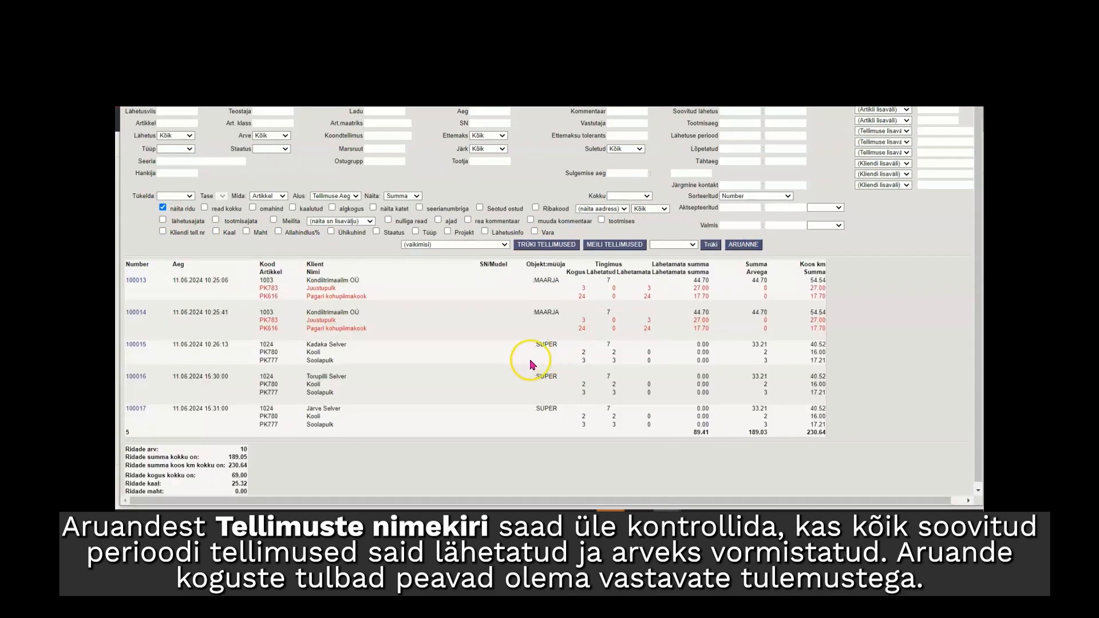